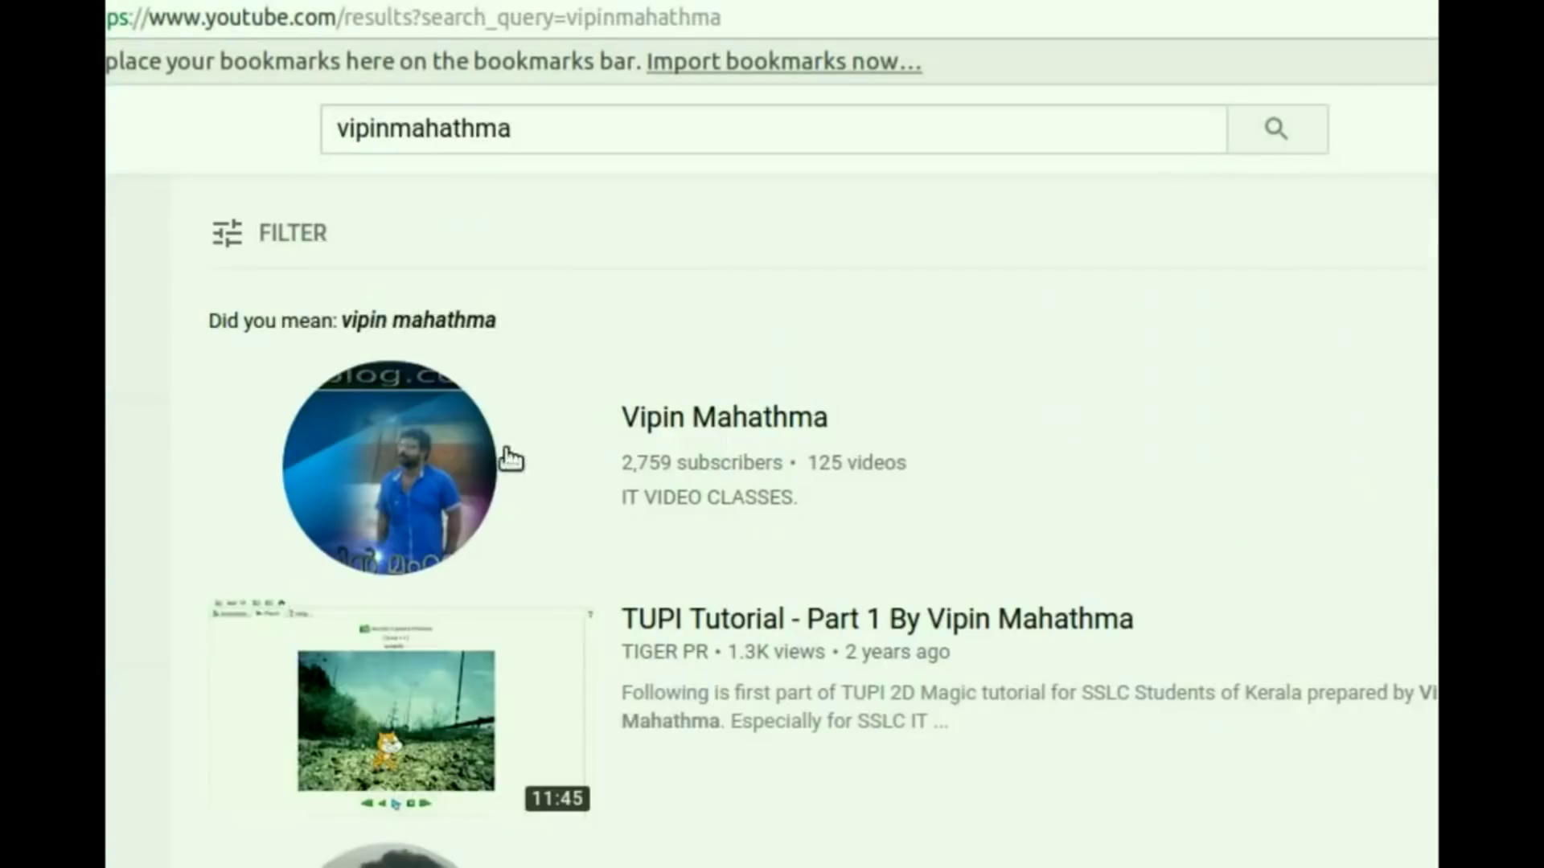
Open the tutorial author's YouTube channel page and subscribe to it
click(509, 460)
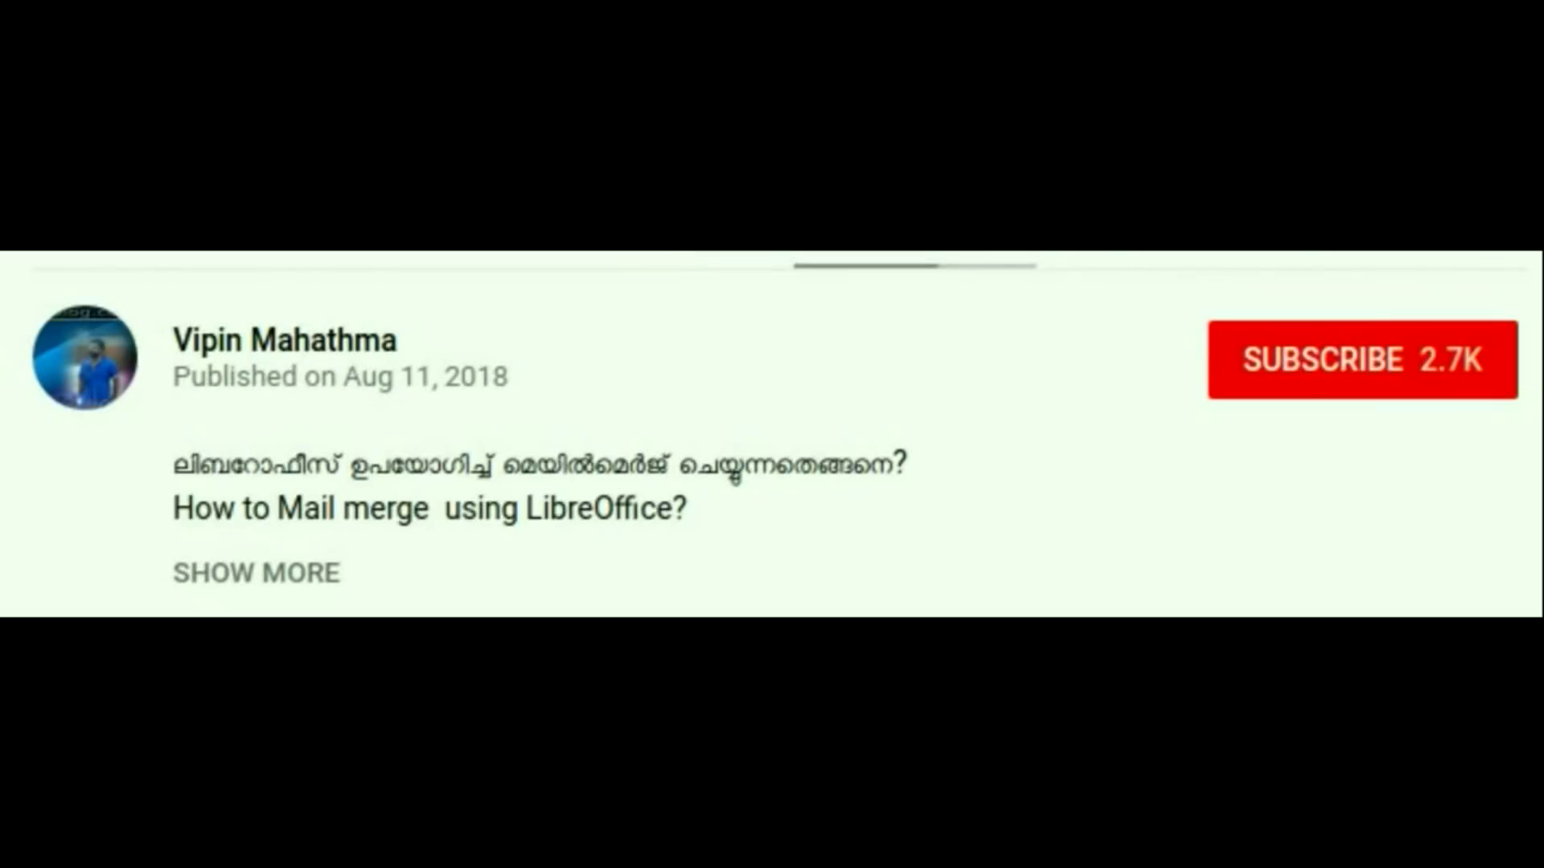
click(1323, 355)
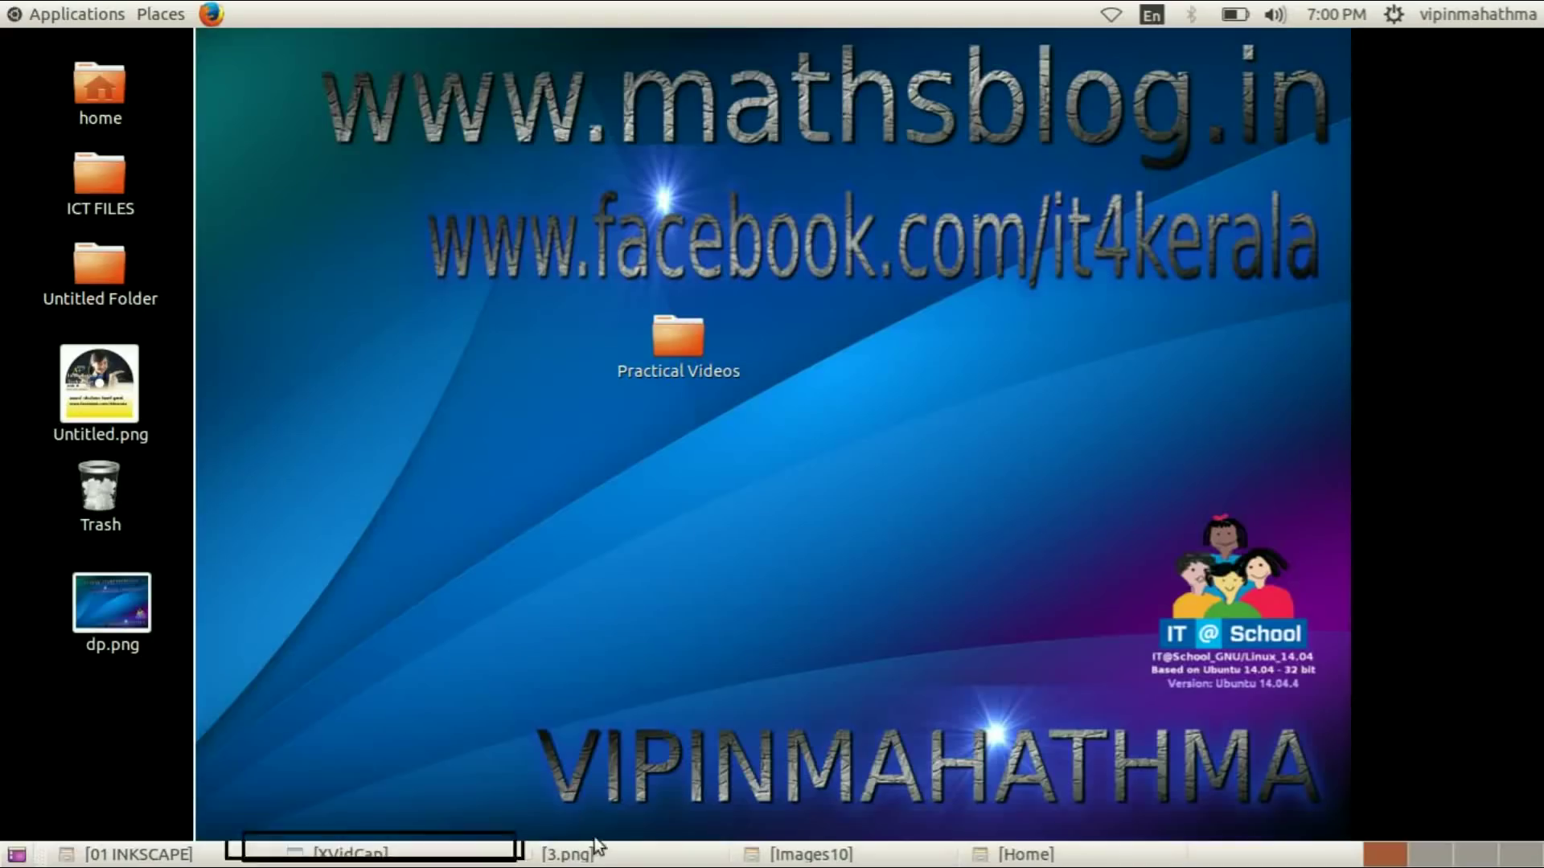
Bring the 3.png task sheet back into view and move it further left
click(593, 854)
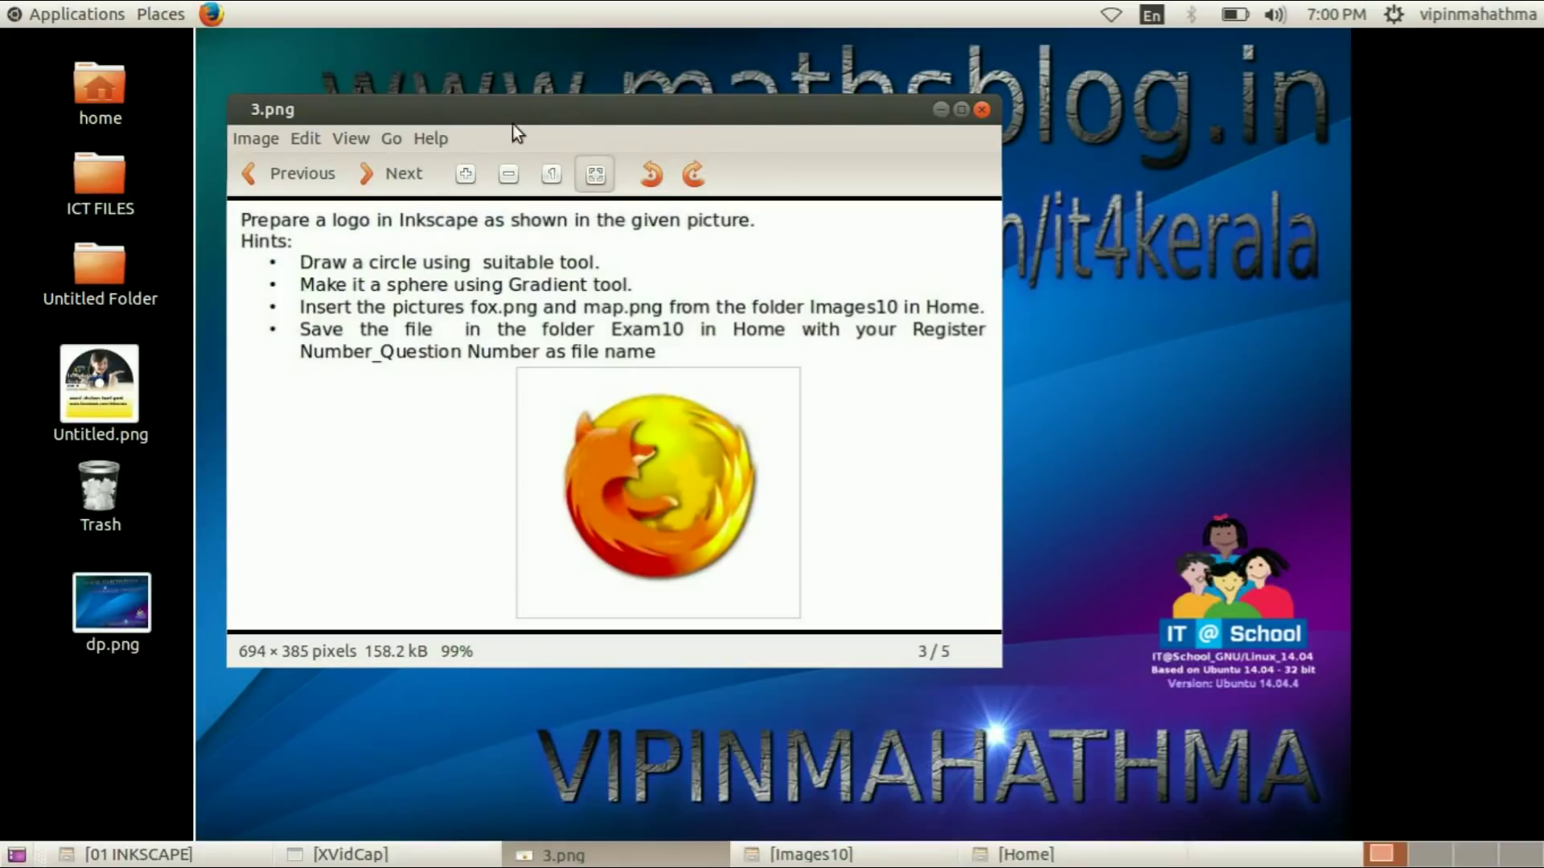
drag(513, 125, 452, 151)
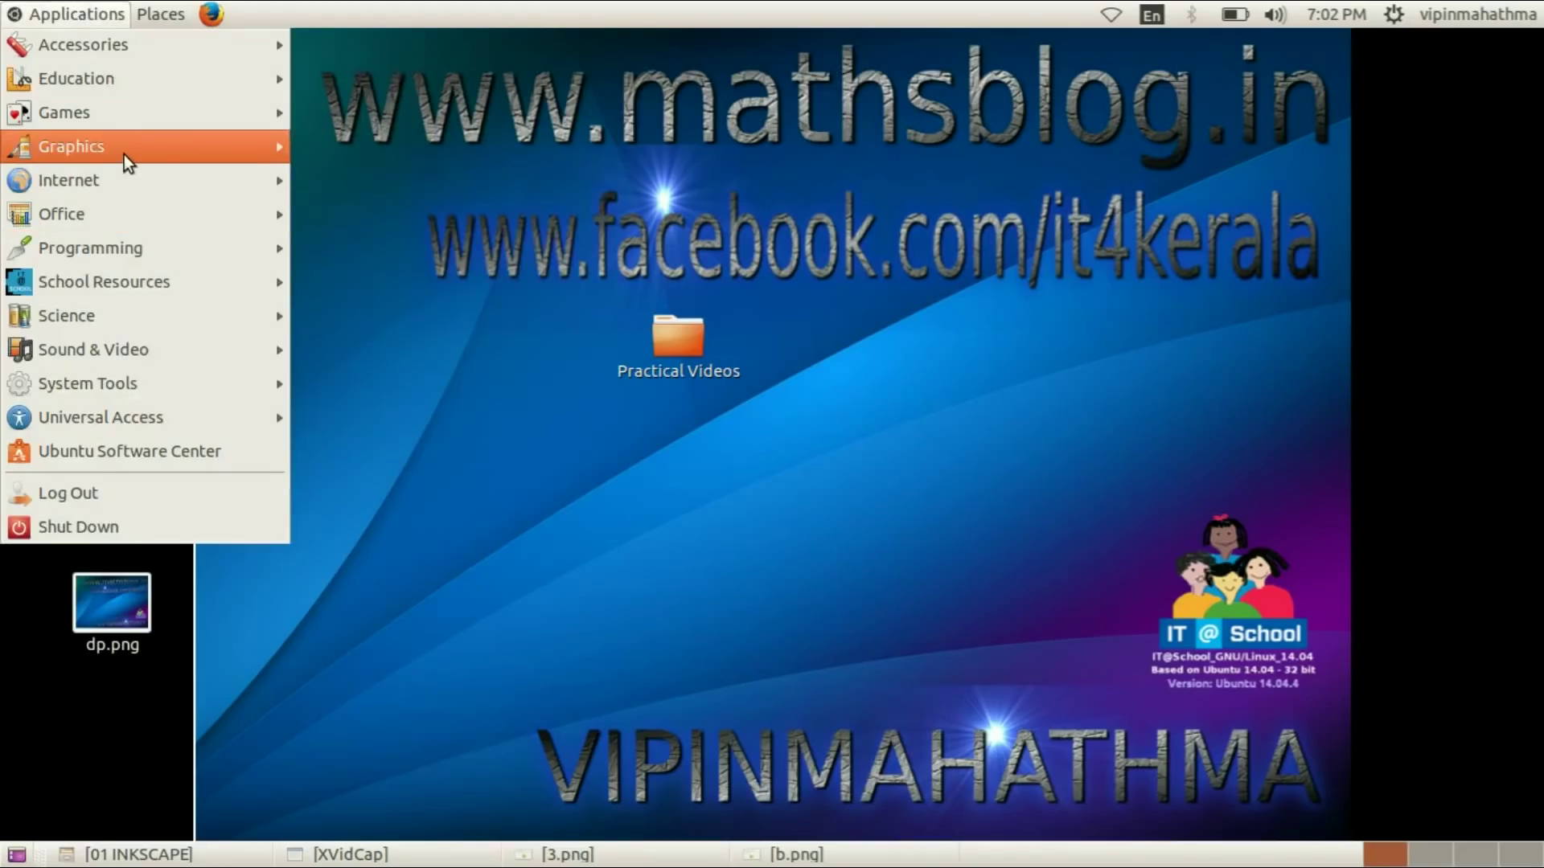
mouse_move(71, 146)
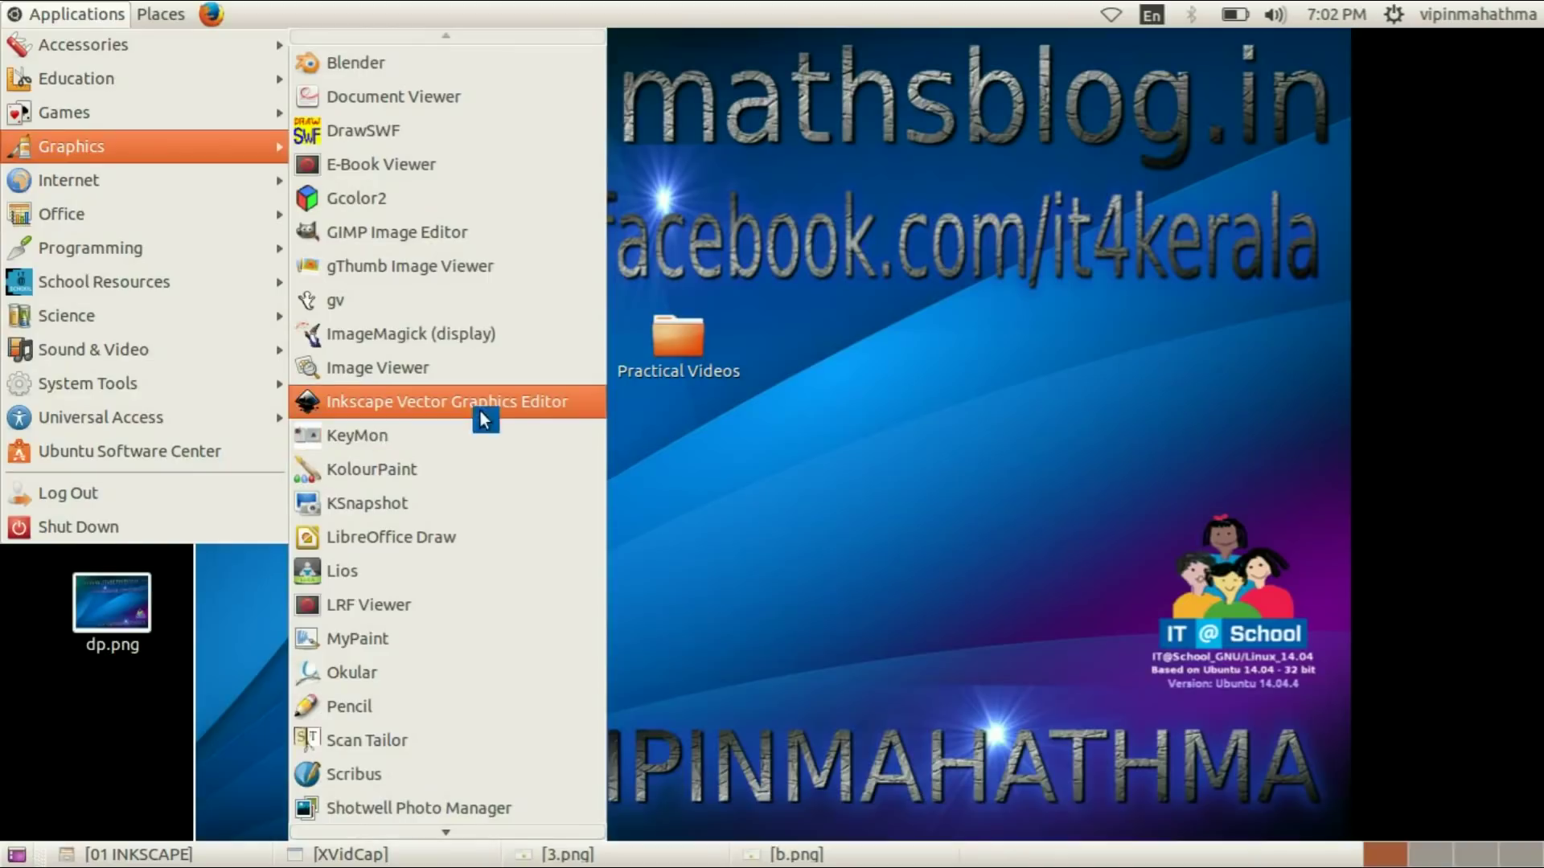
Launch Inkscape and close the Export PNG and Fill and Stroke panels
click(482, 402)
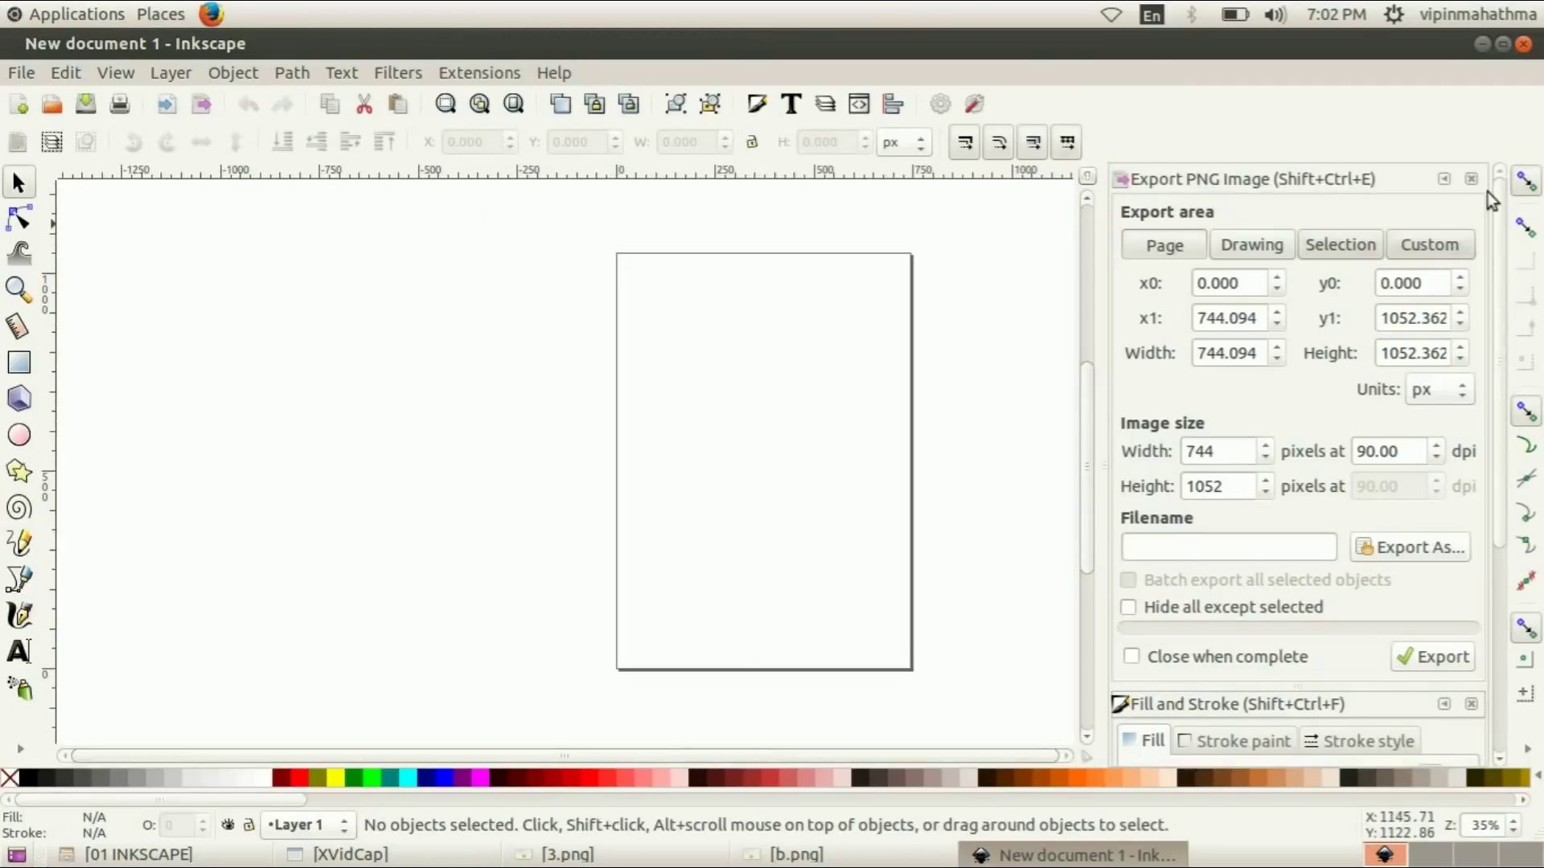
click(1474, 180)
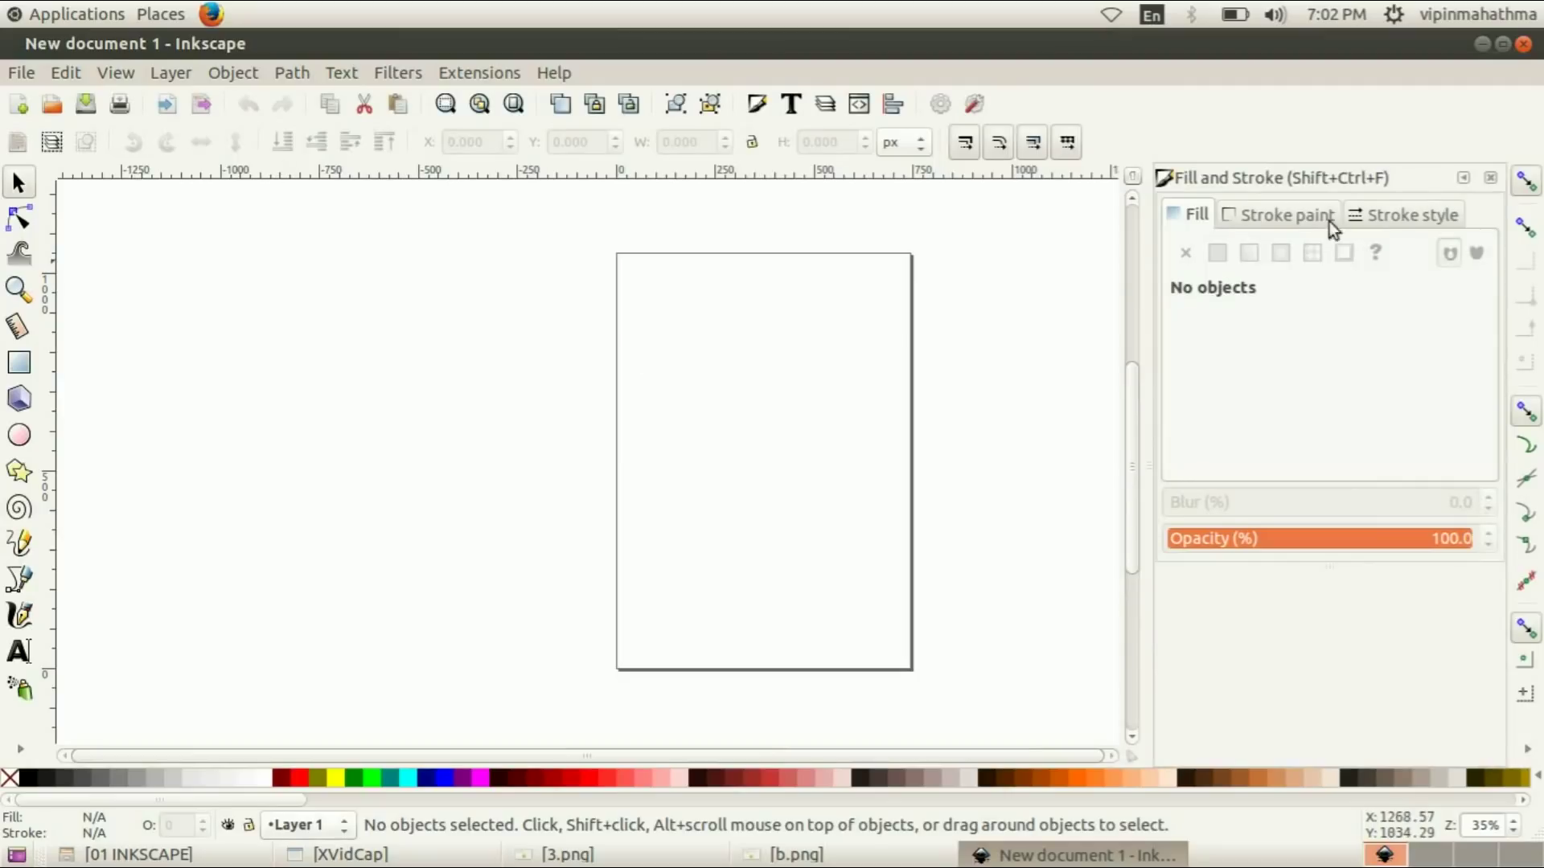
click(1490, 177)
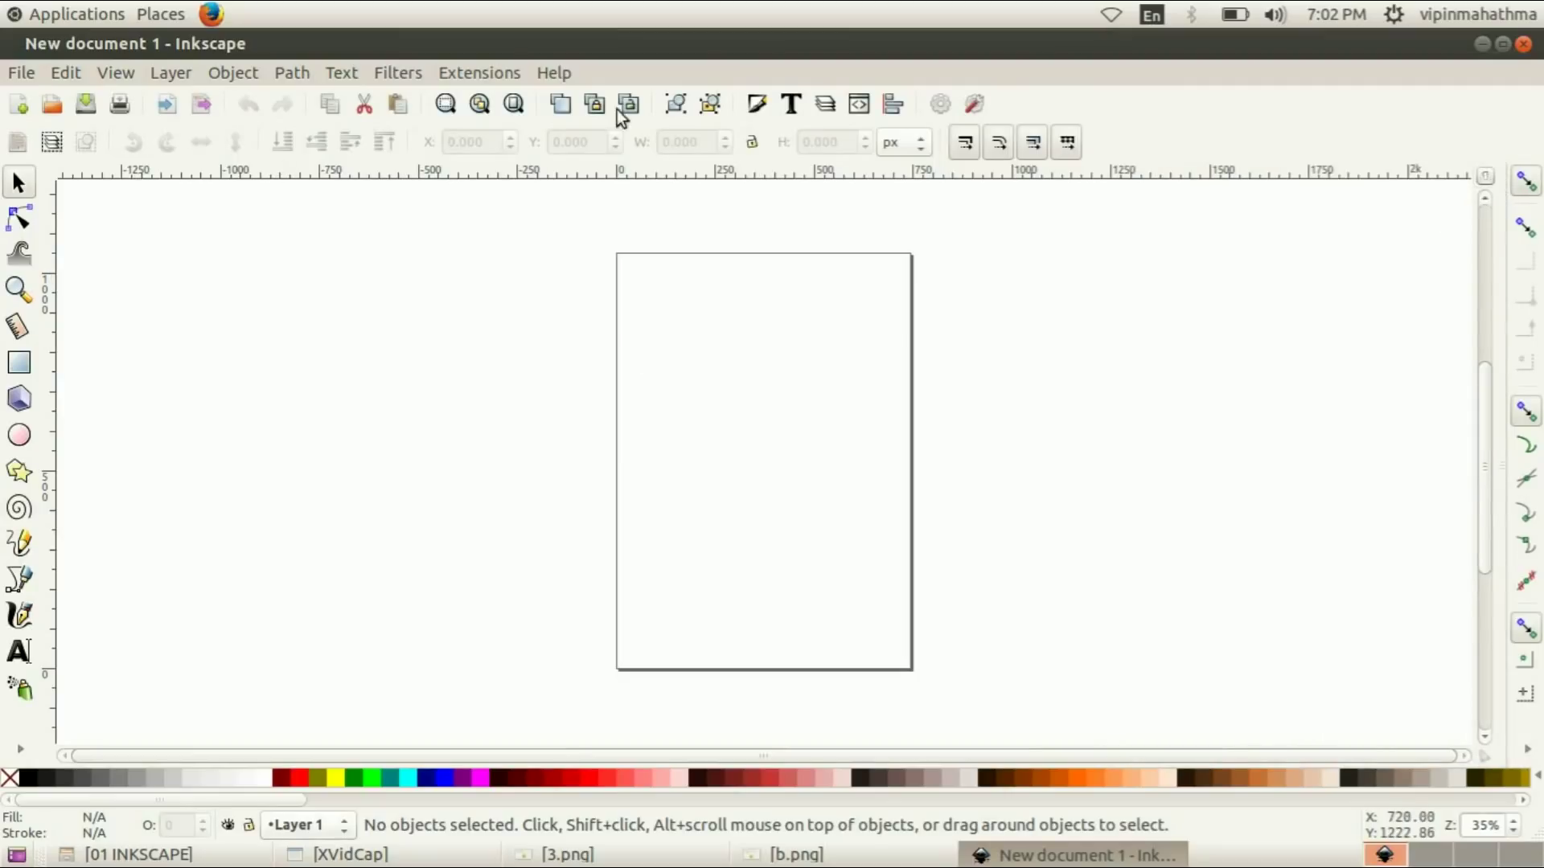
Hide the page border in Document Properties
click(21, 72)
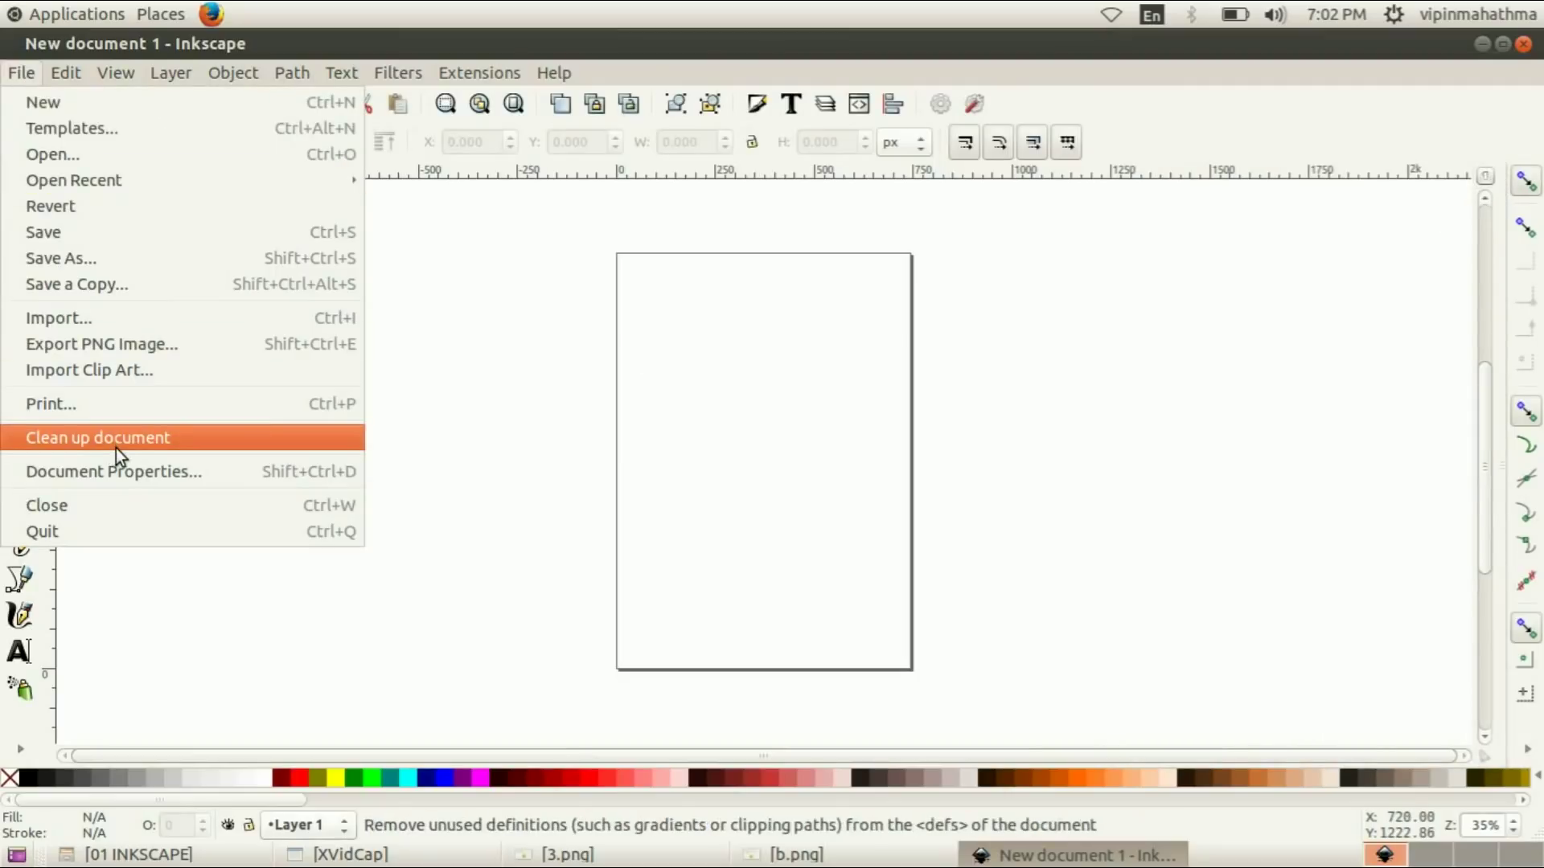
click(121, 471)
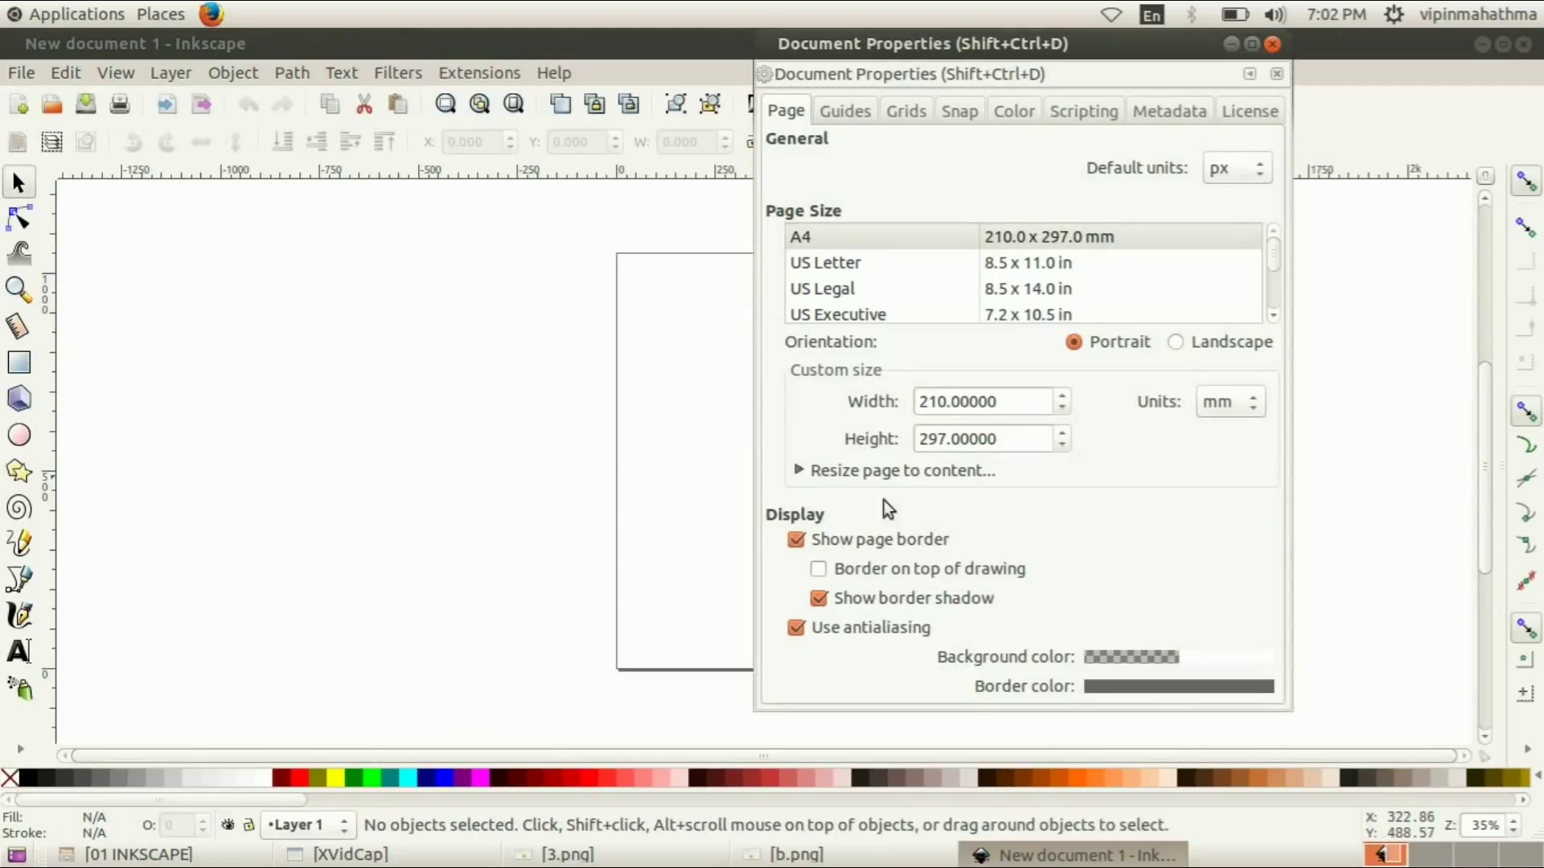
click(851, 544)
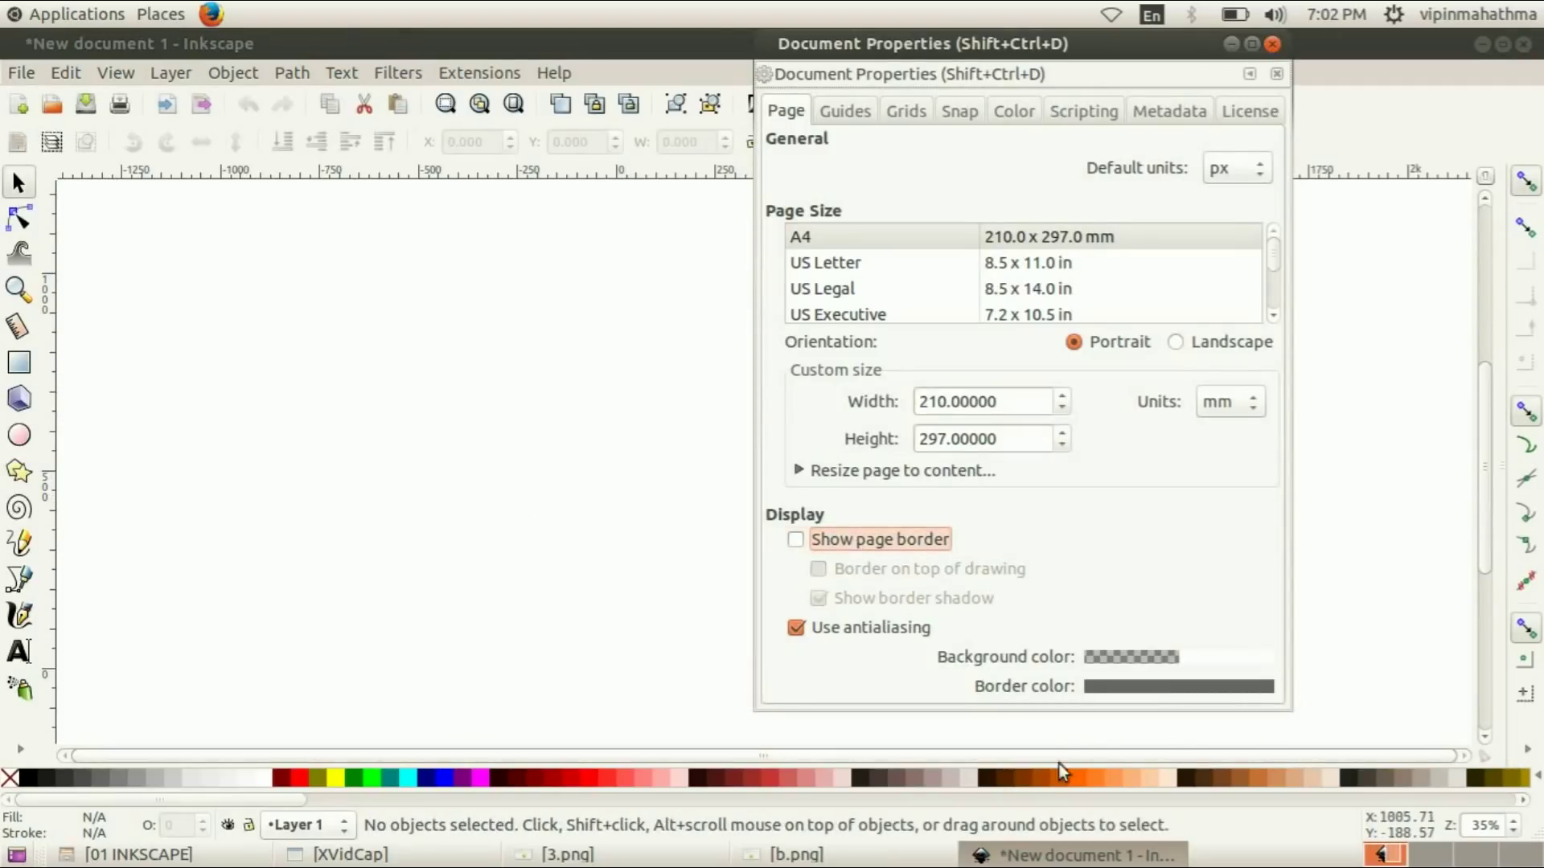
click(1272, 45)
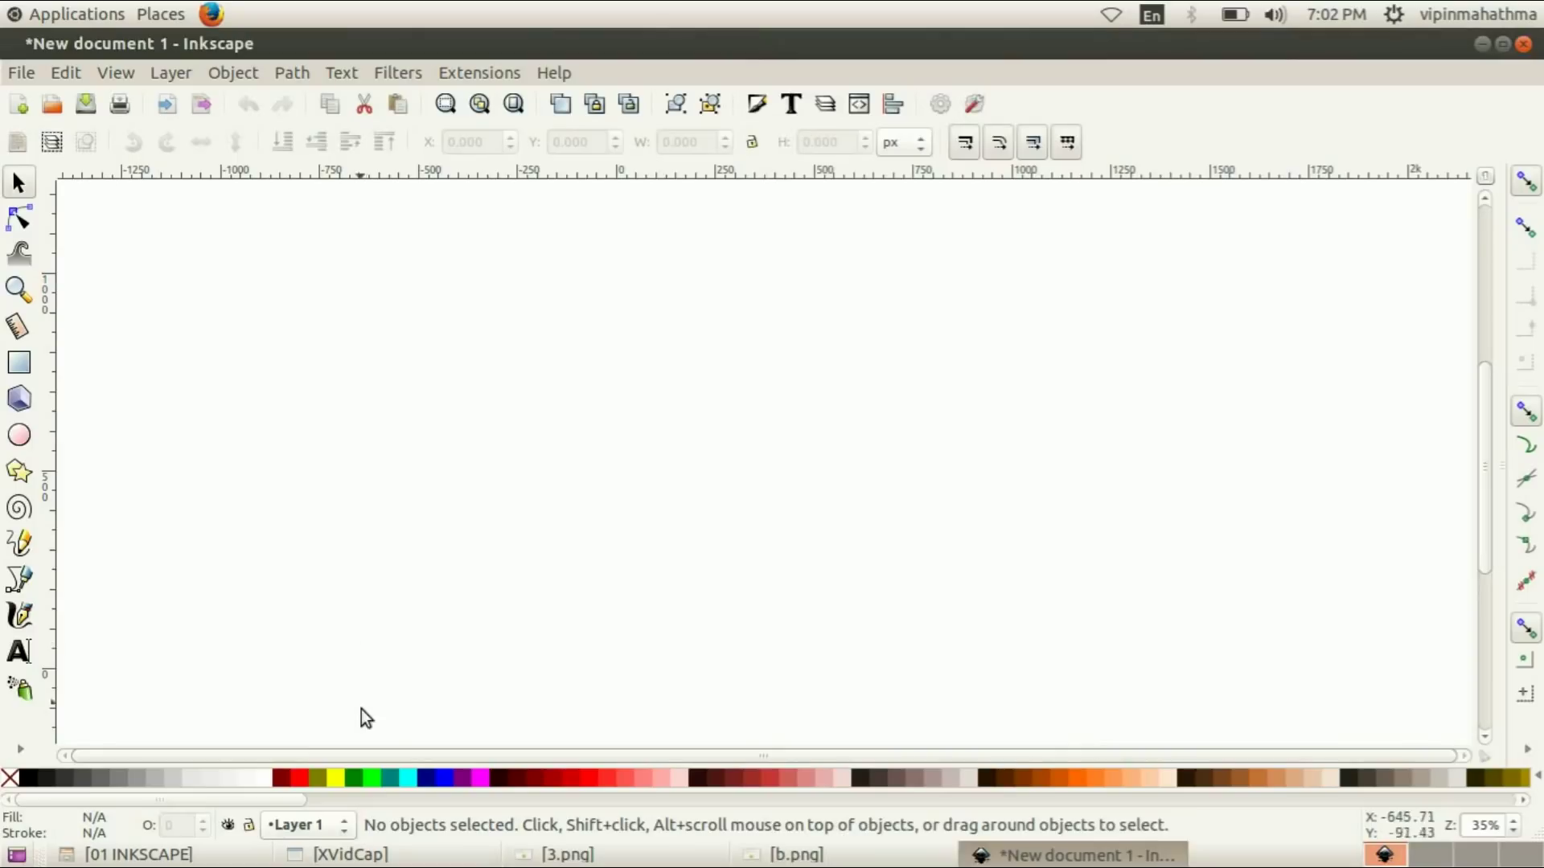
After checking the task sheet, draw a large pink circle with the Ellipse tool
click(690, 860)
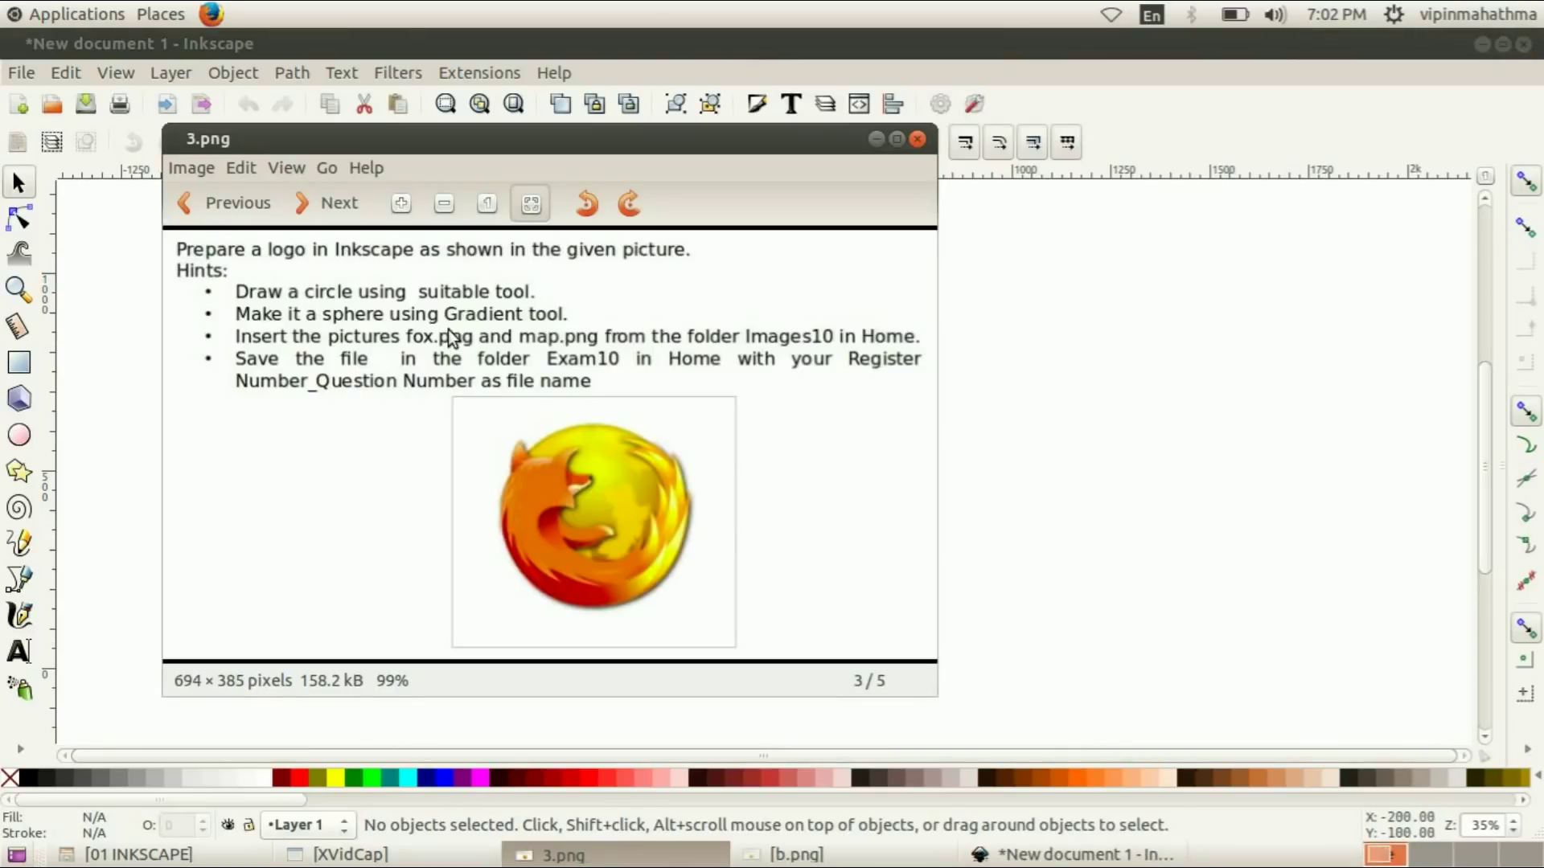
click(878, 139)
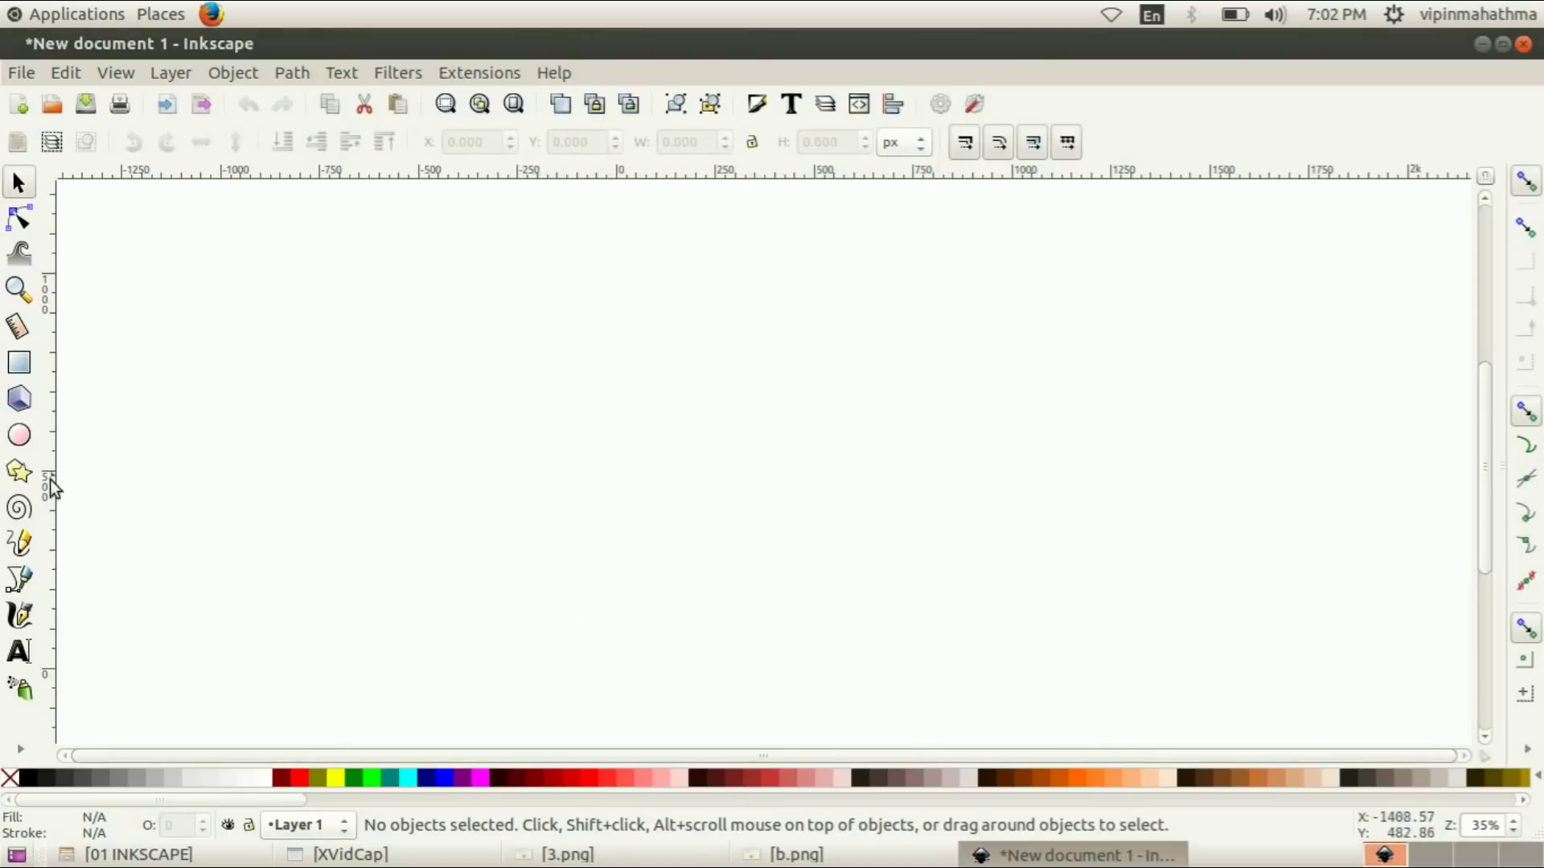
click(19, 435)
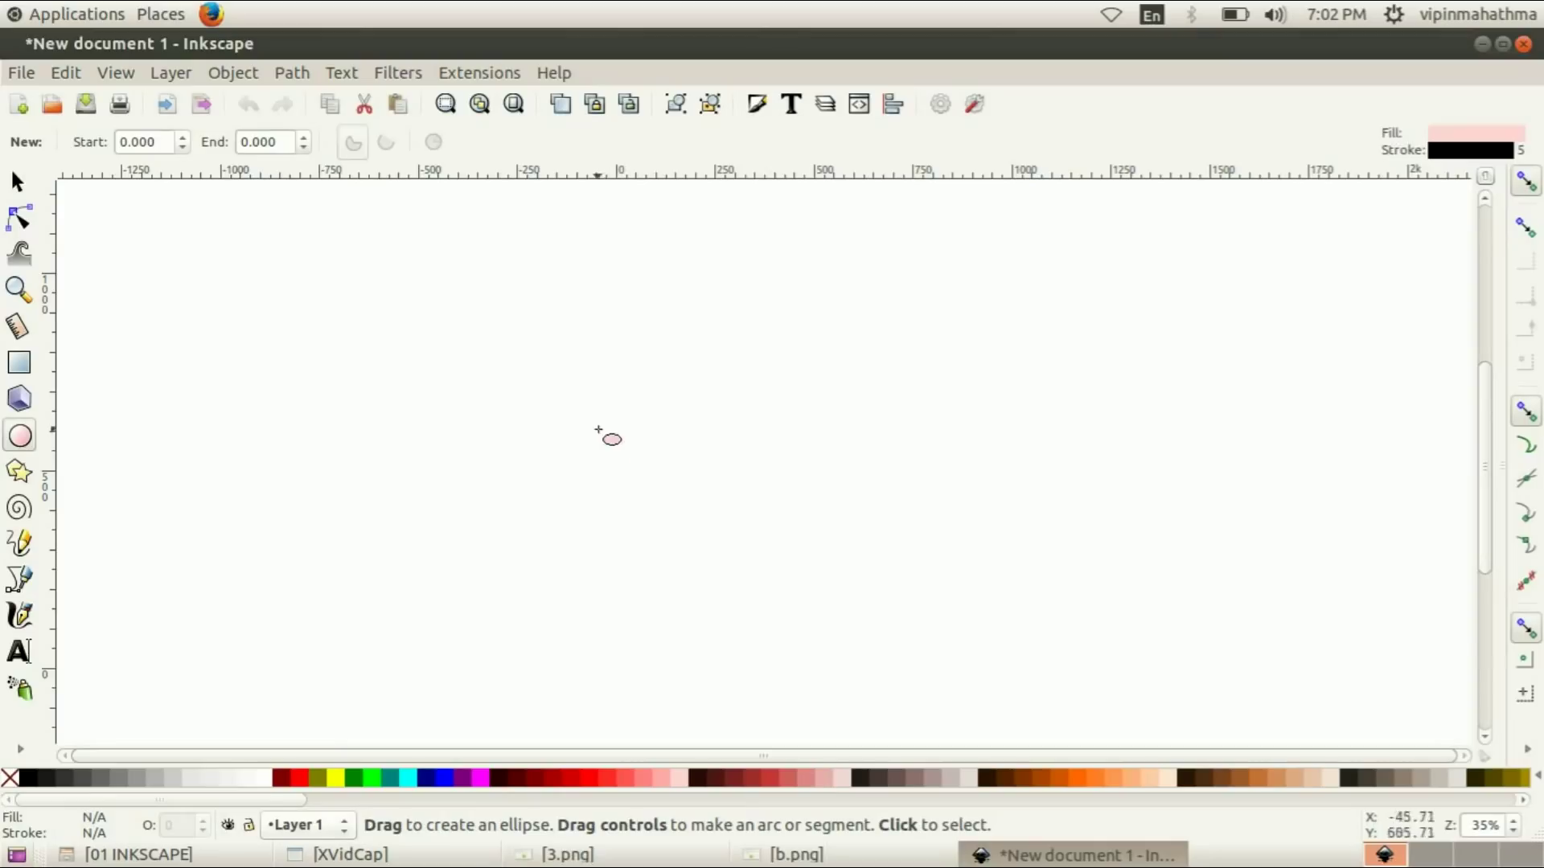
drag(607, 369, 776, 547)
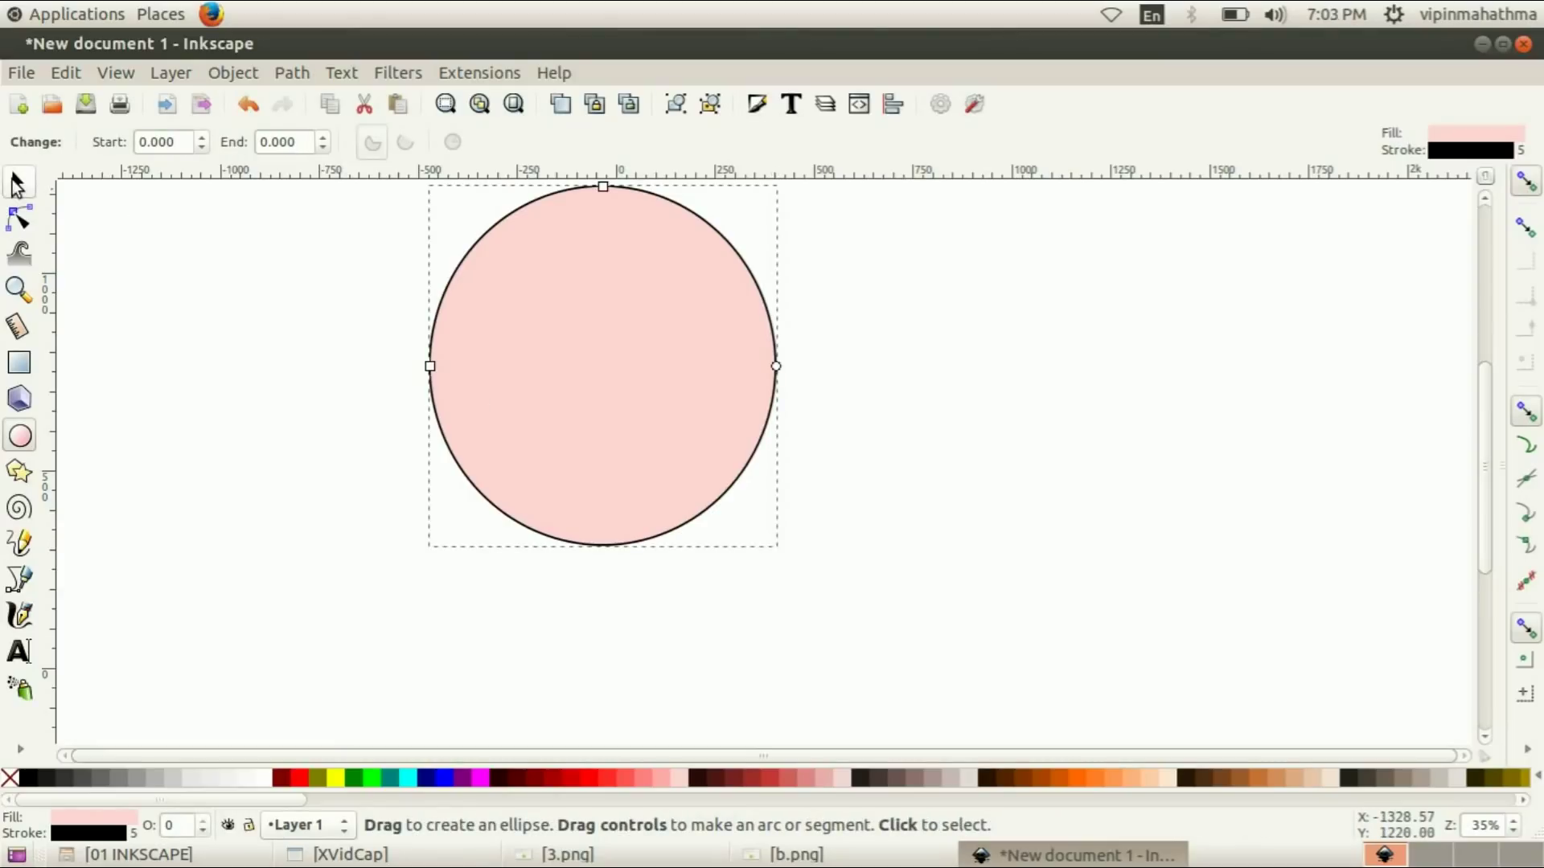
Move the circle right and down toward the canvas centre, then recheck the task sheet
click(17, 182)
click(590, 361)
drag(590, 370, 738, 458)
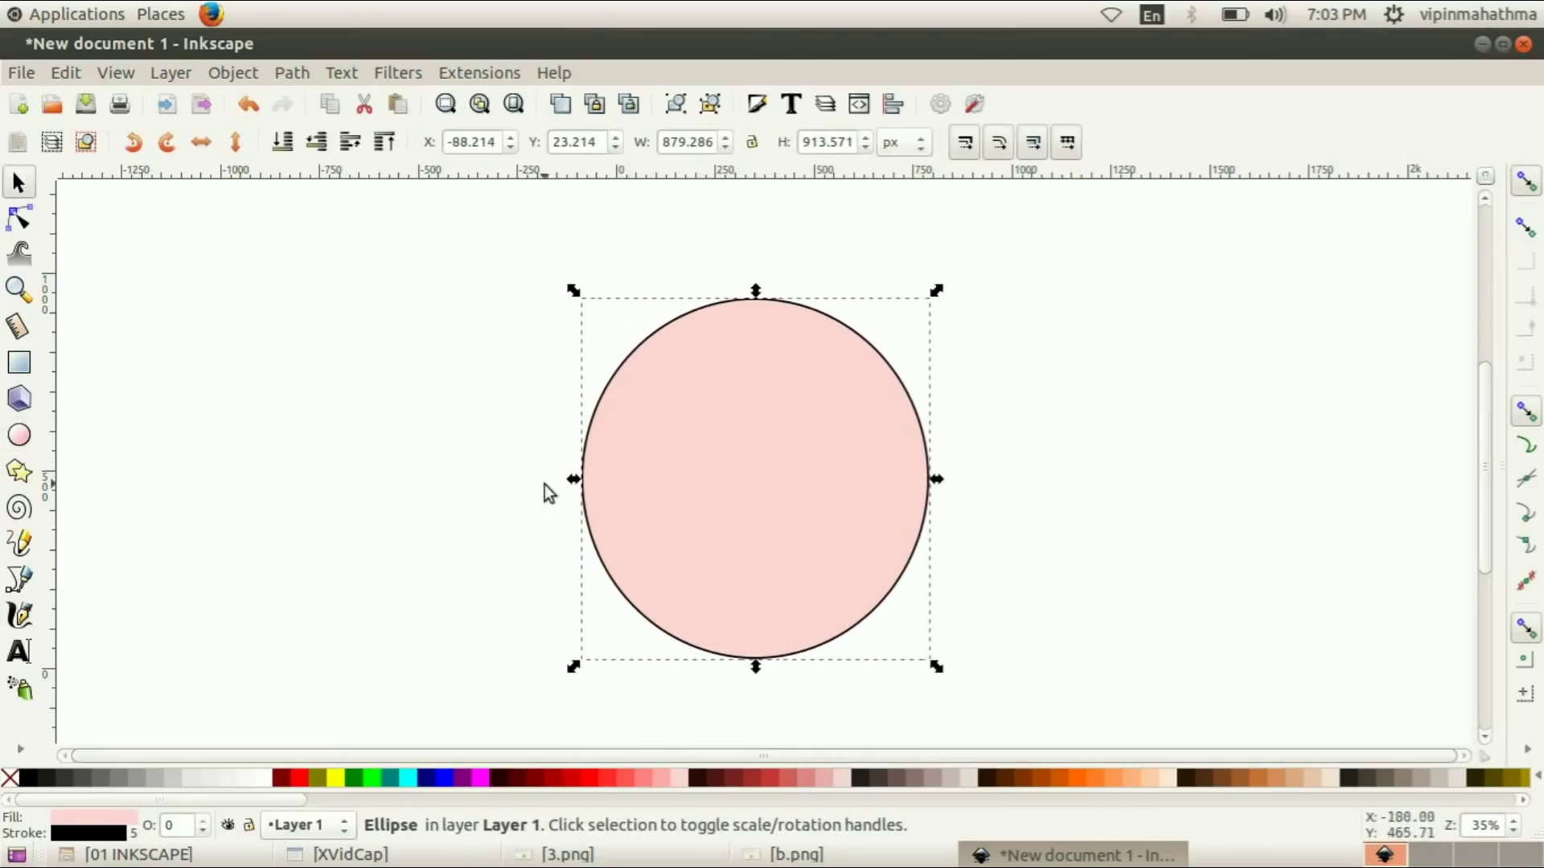
click(567, 855)
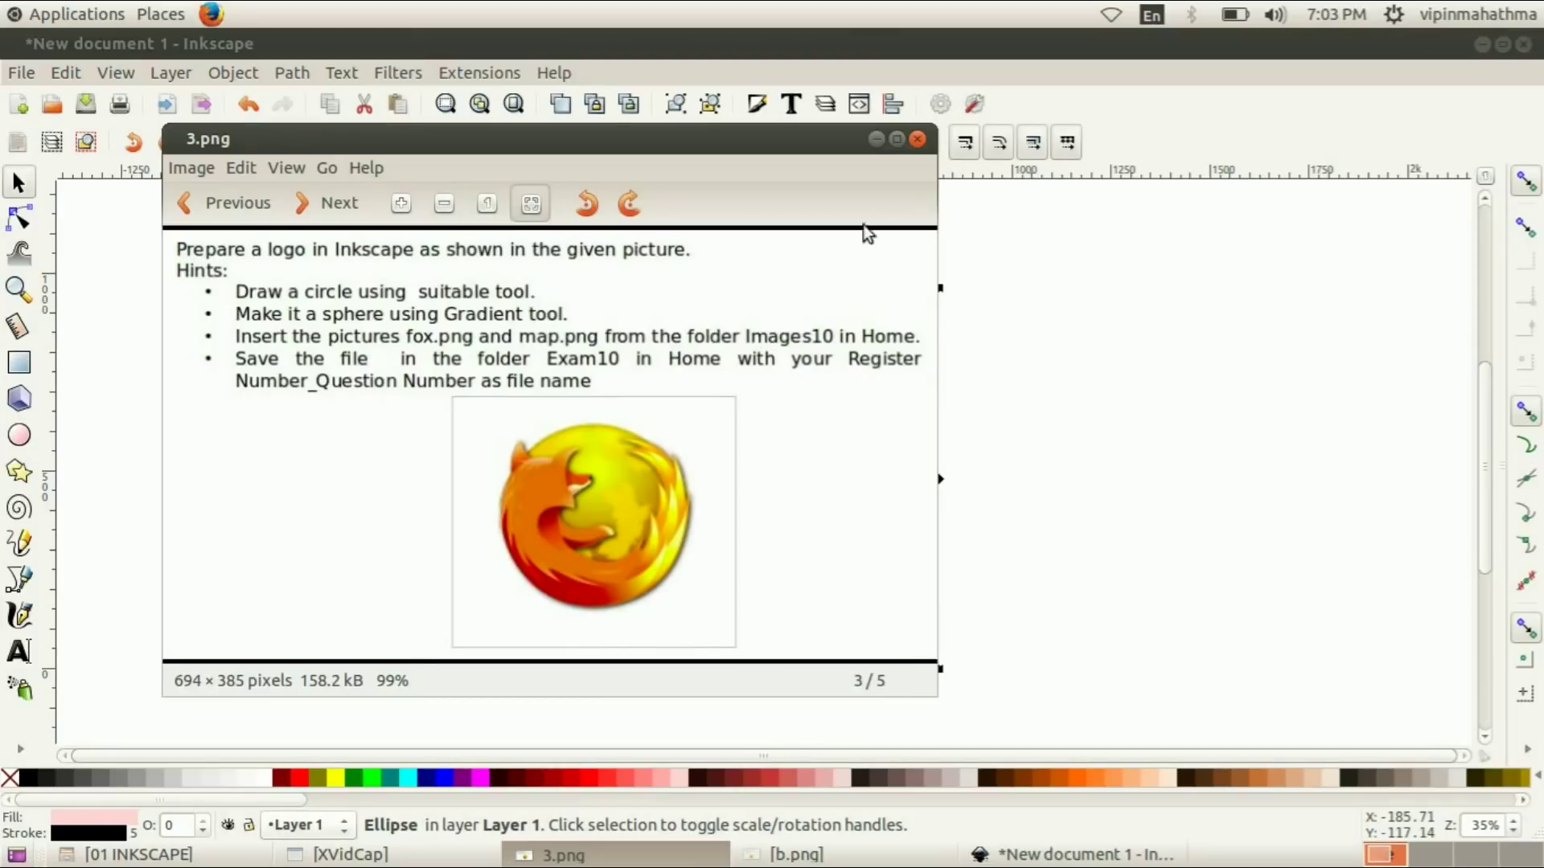
click(875, 137)
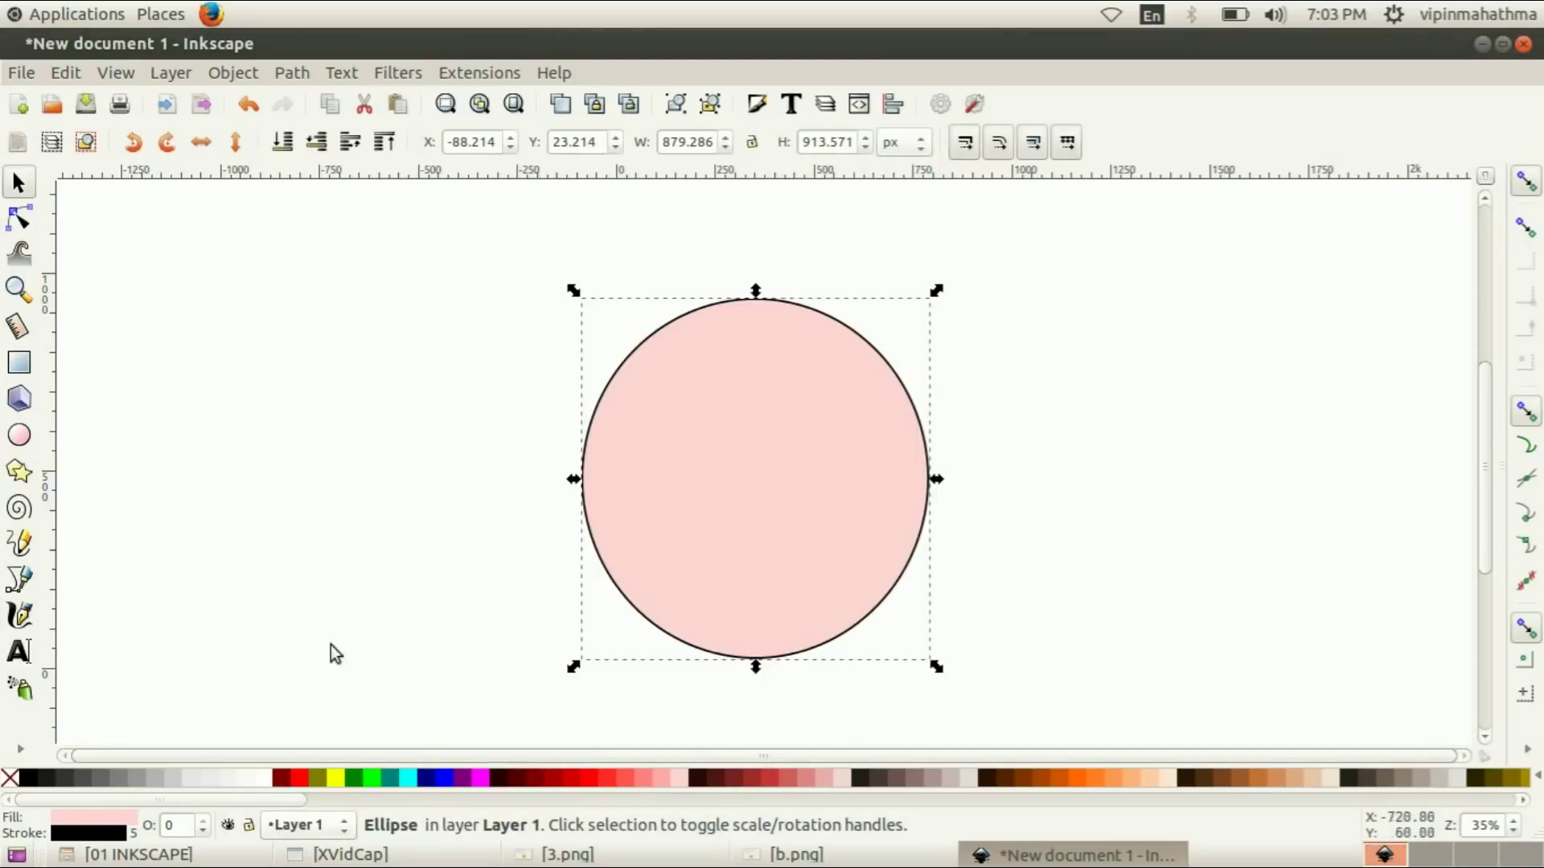
Recolour the circle's fill to bright orange, trying yellow first, and reveal the extra tools
click(793, 539)
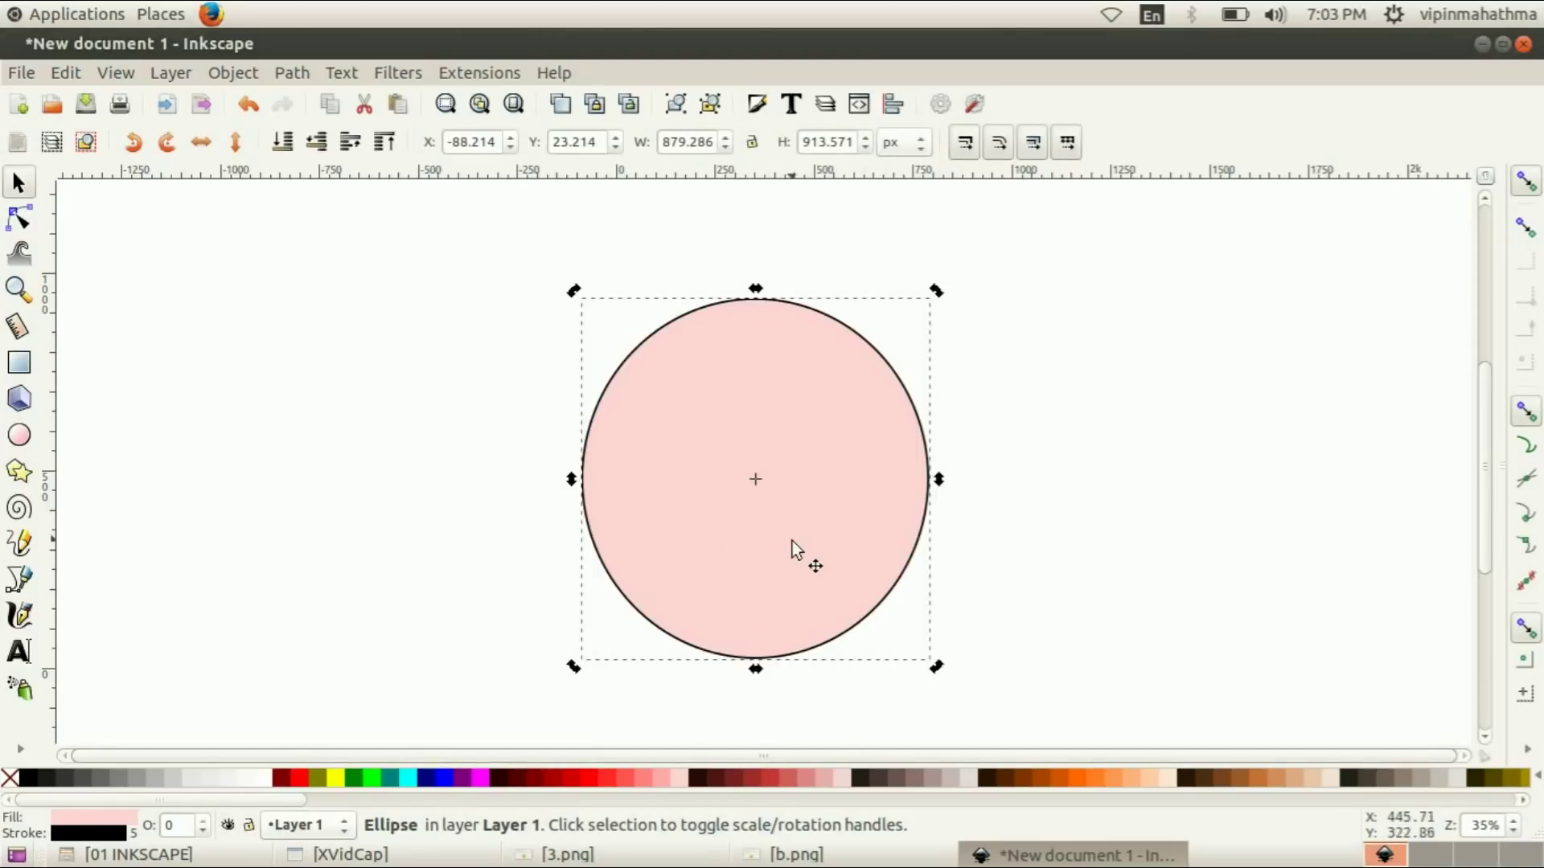
click(761, 537)
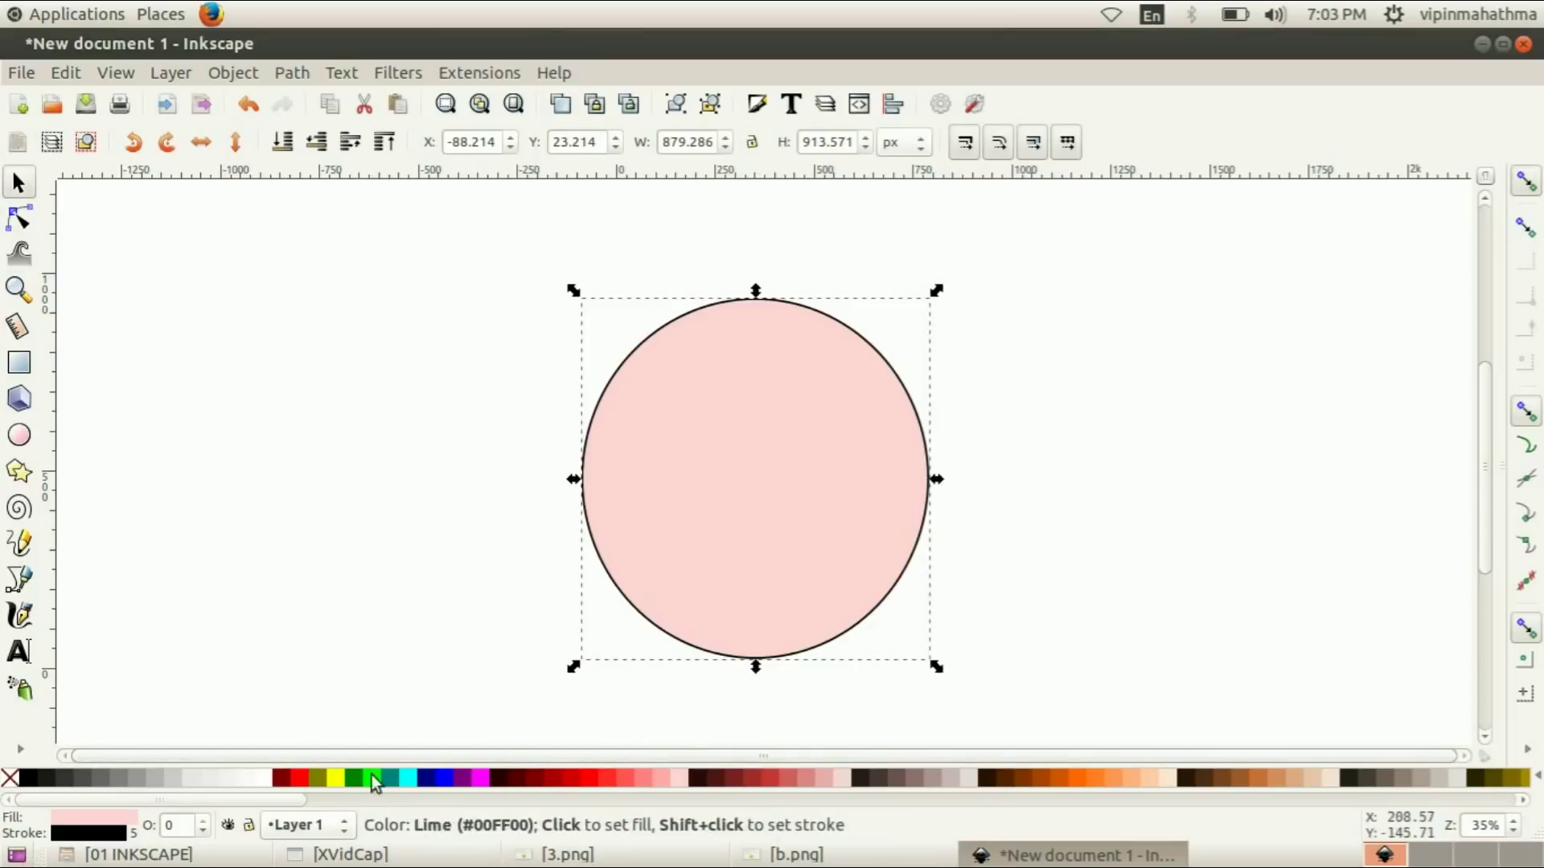
click(331, 778)
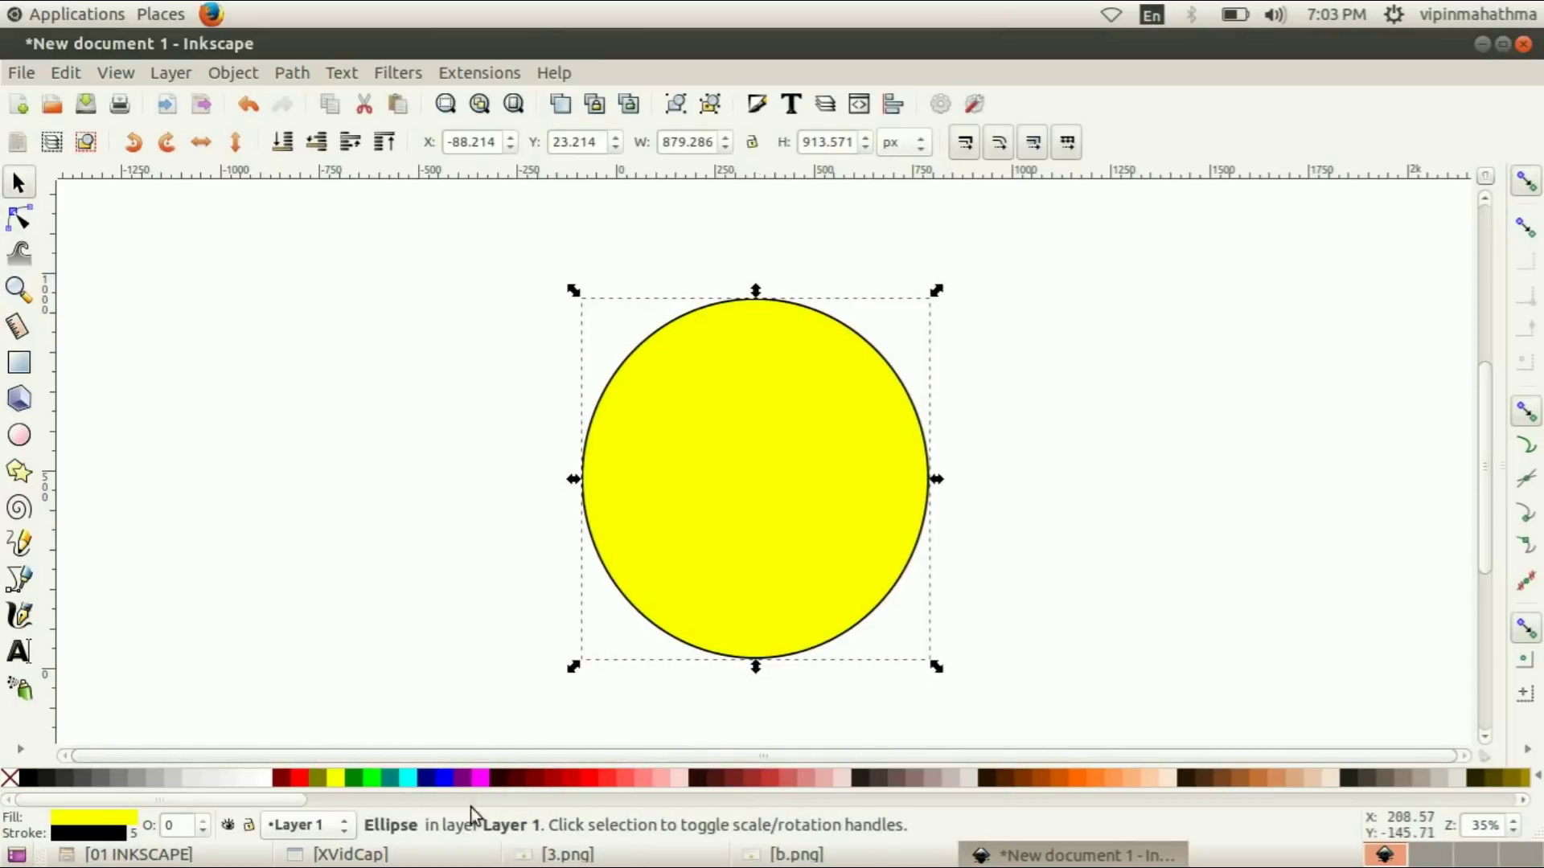
scroll(288, 799, down, 1)
scroll(302, 798, down, 1)
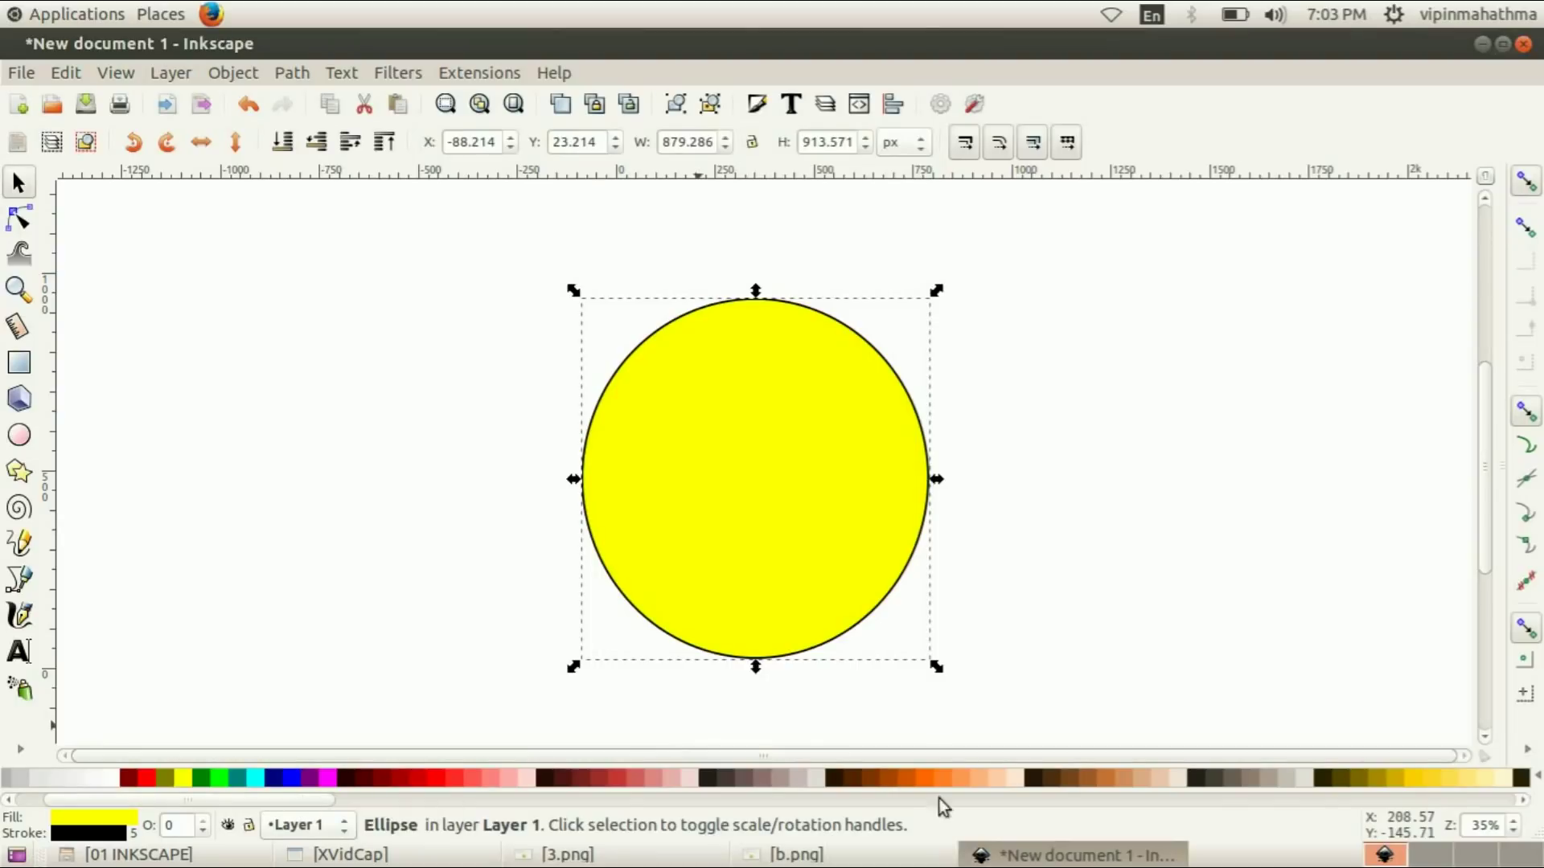
click(904, 775)
click(929, 778)
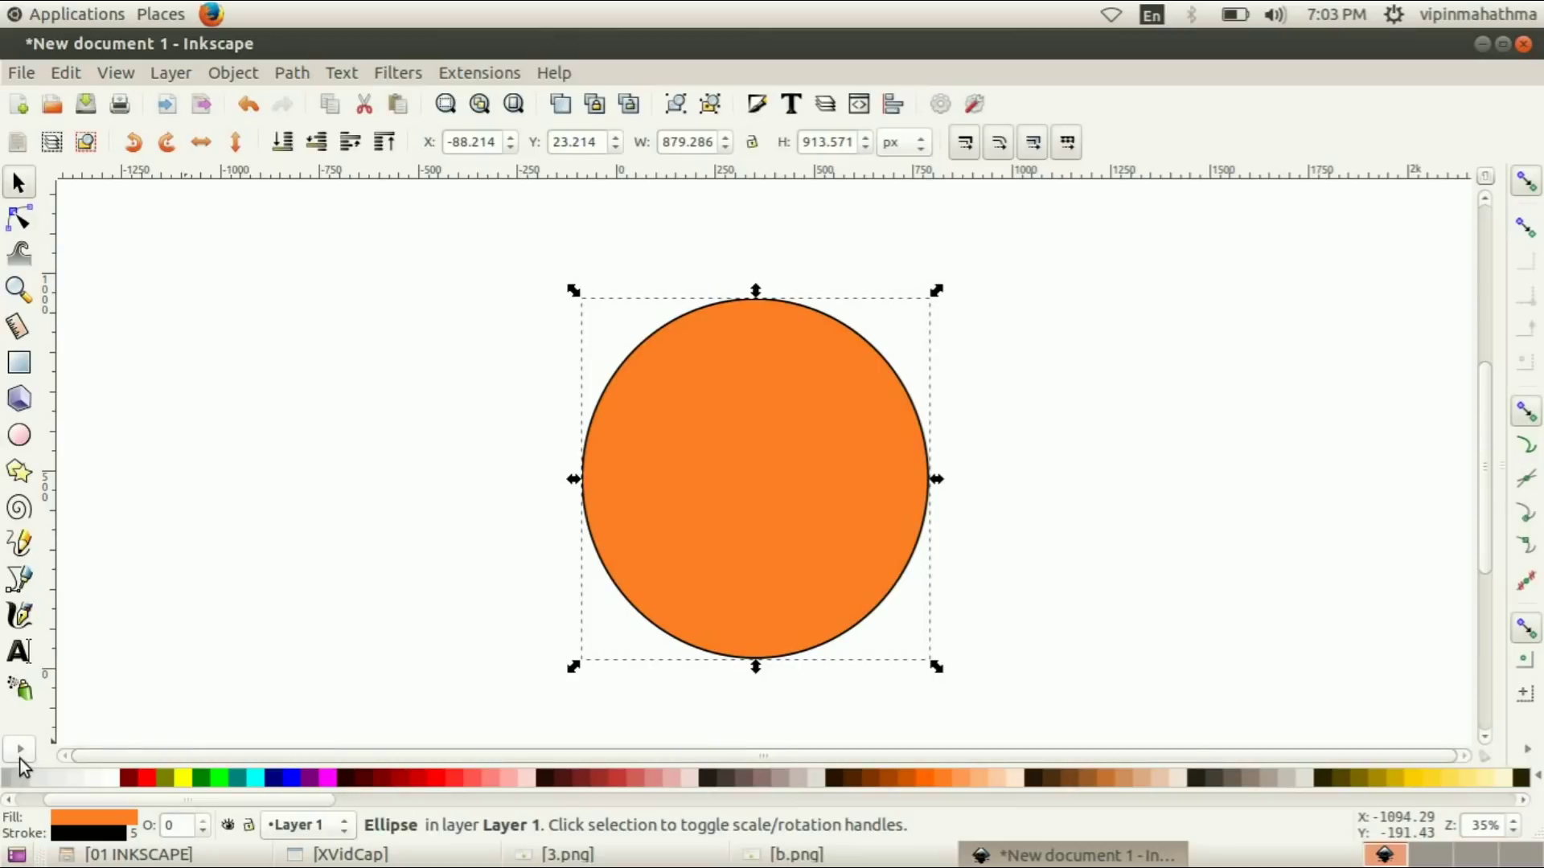
click(21, 754)
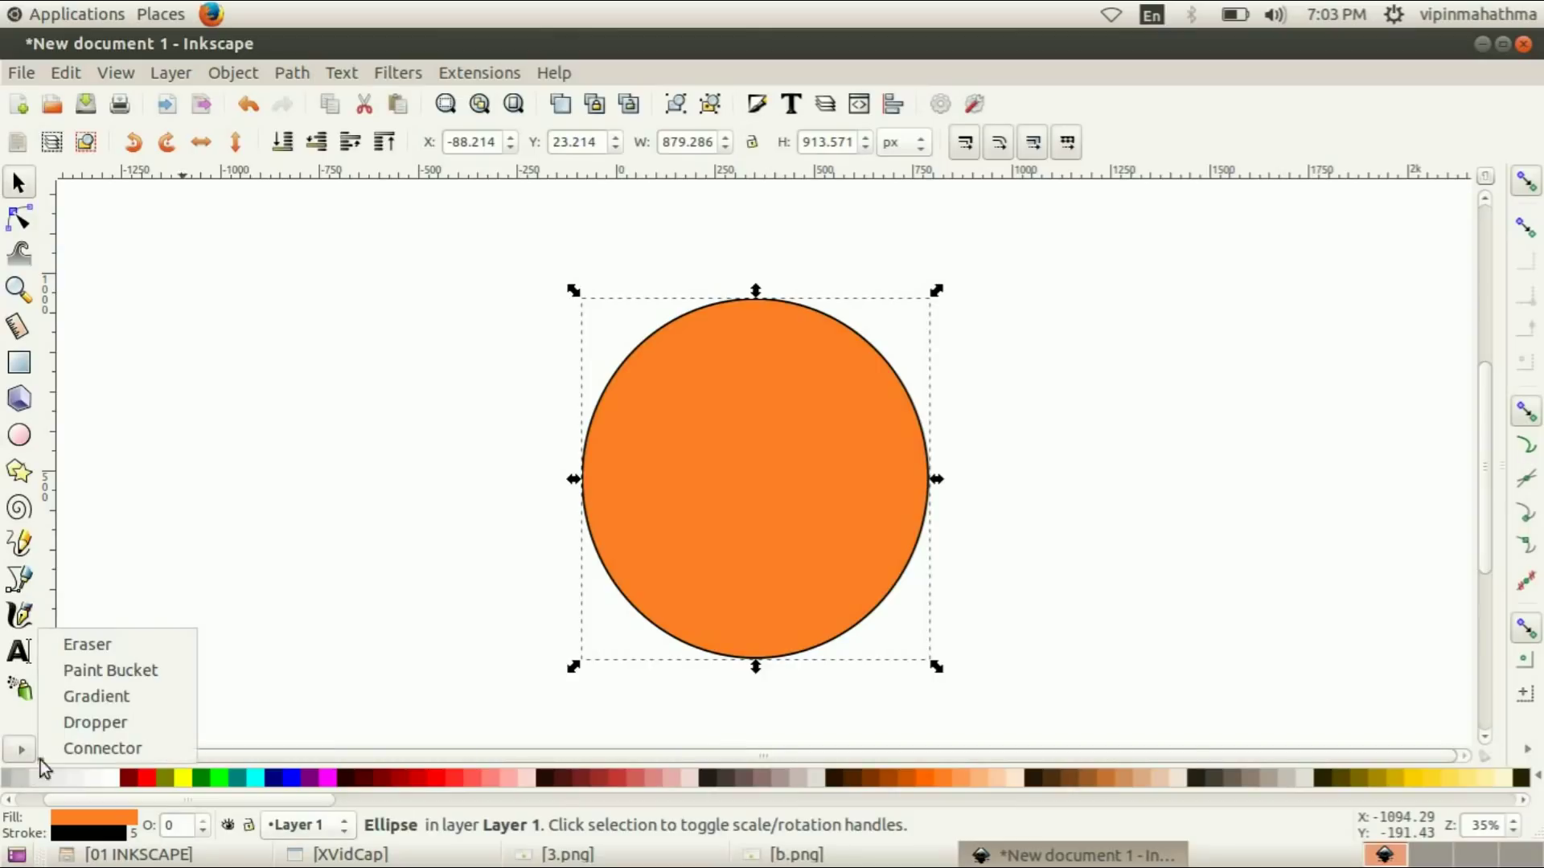
Apply a radial gradient to the circle, centred toward the lower left
click(111, 693)
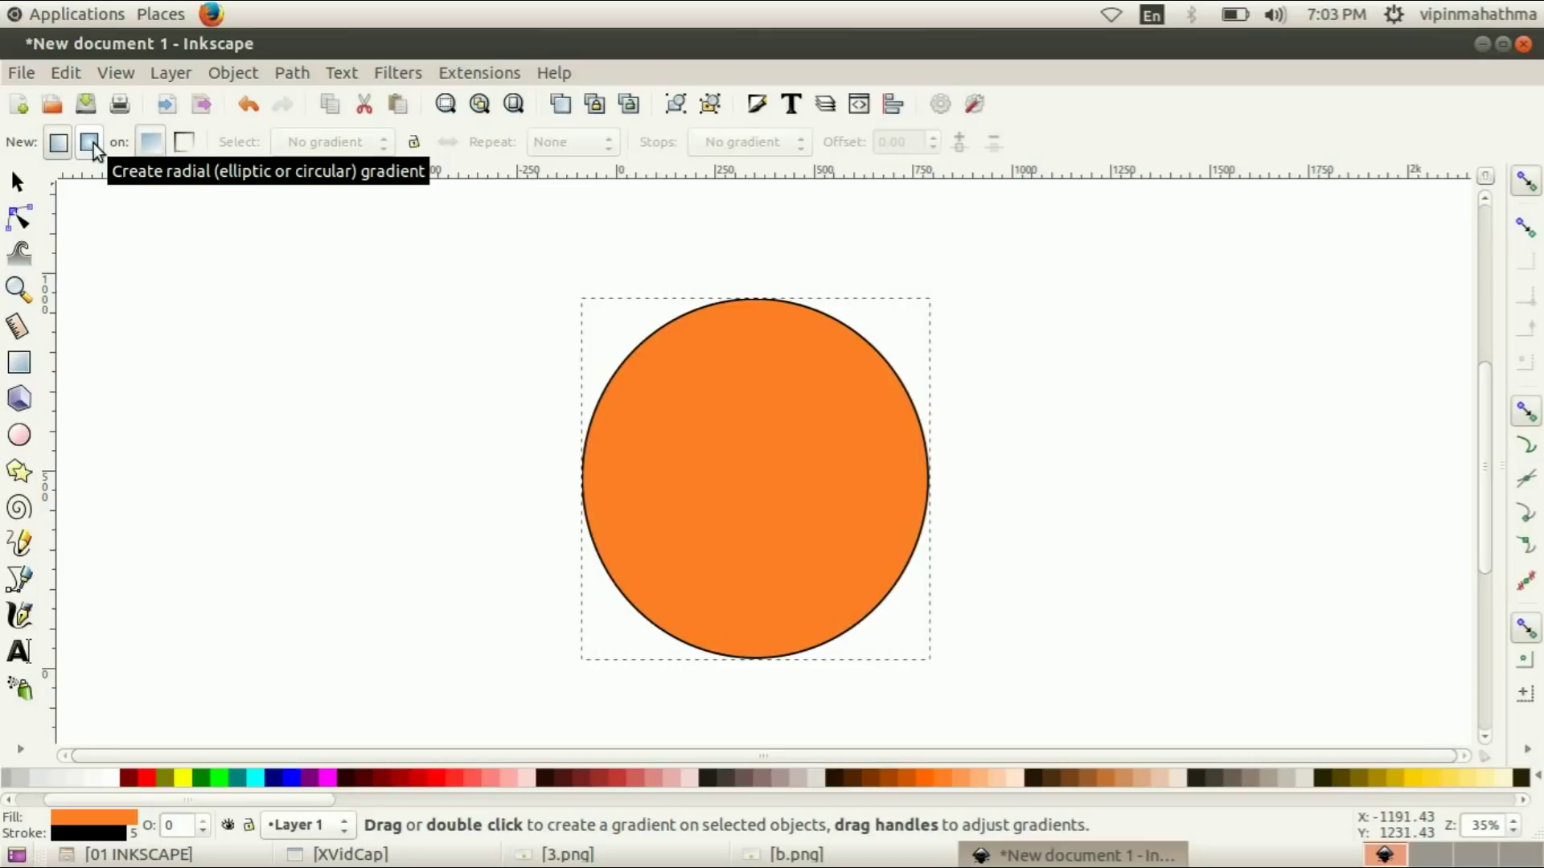
click(91, 145)
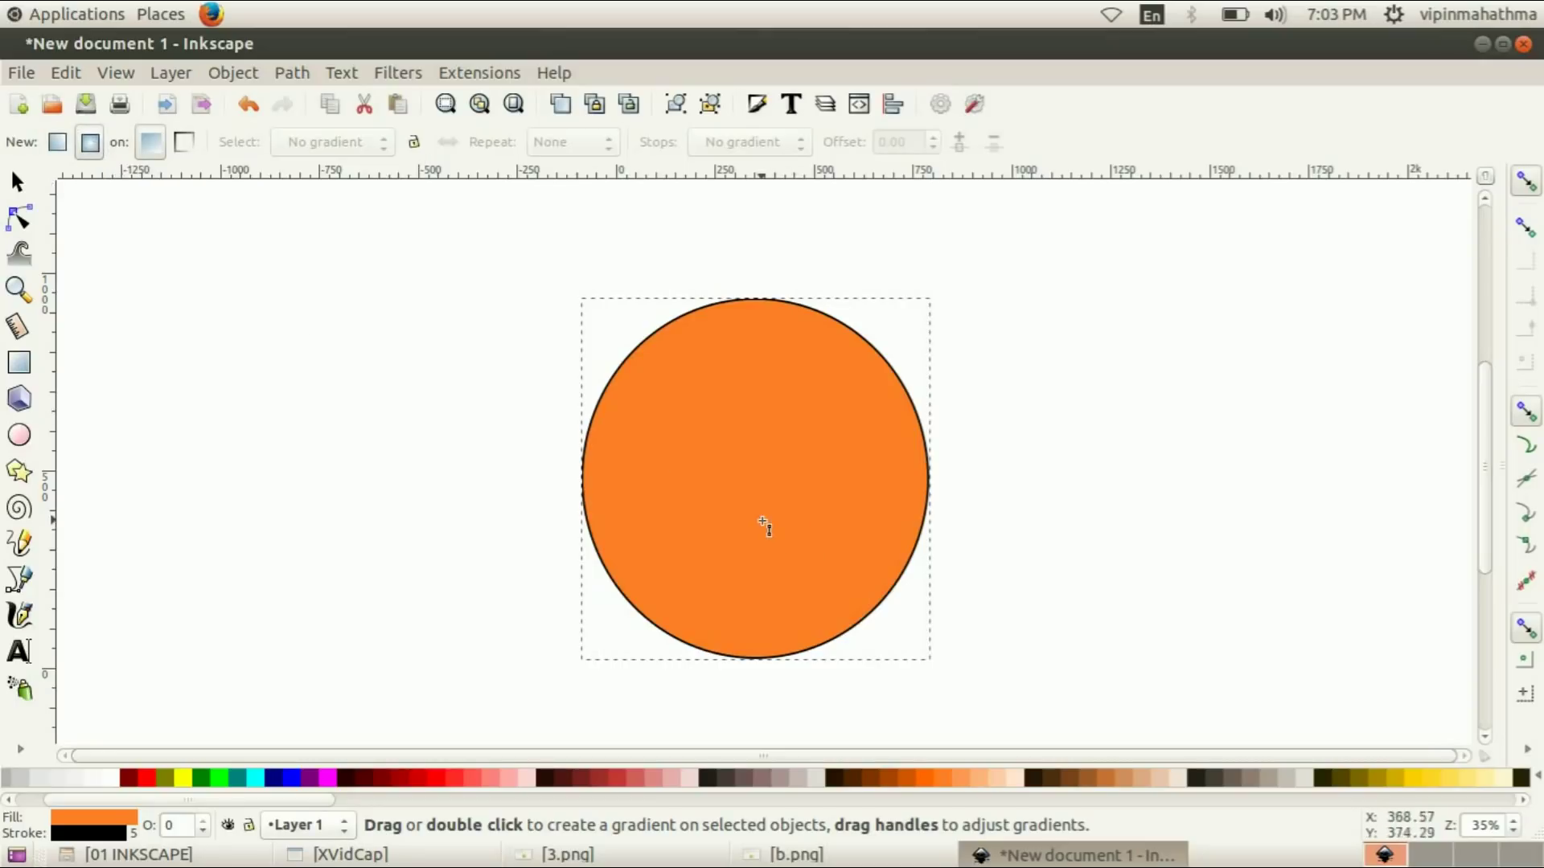
double_click(762, 523)
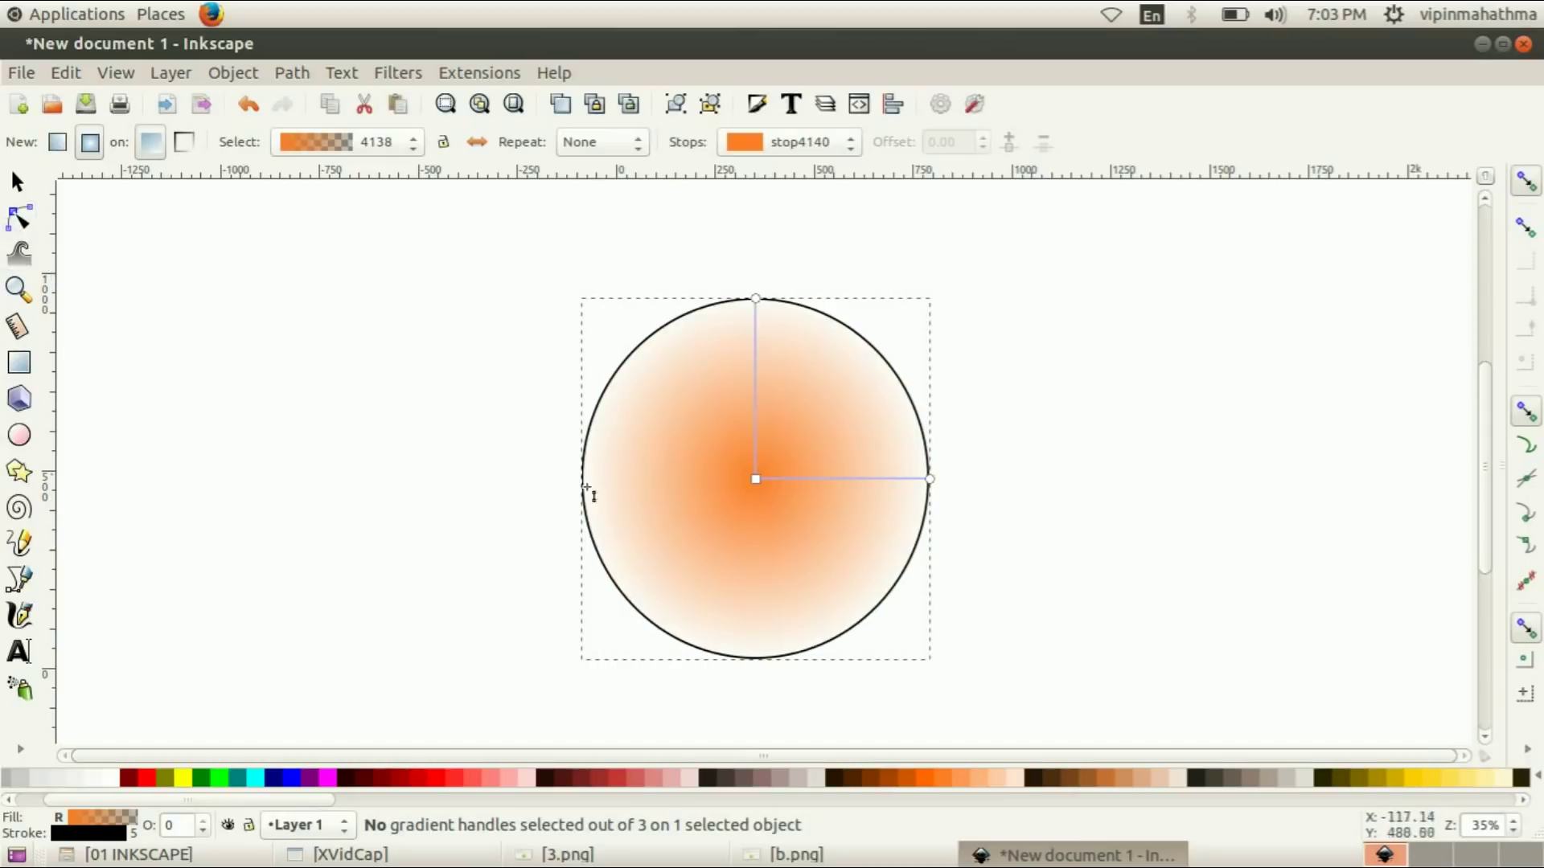
drag(759, 477, 684, 570)
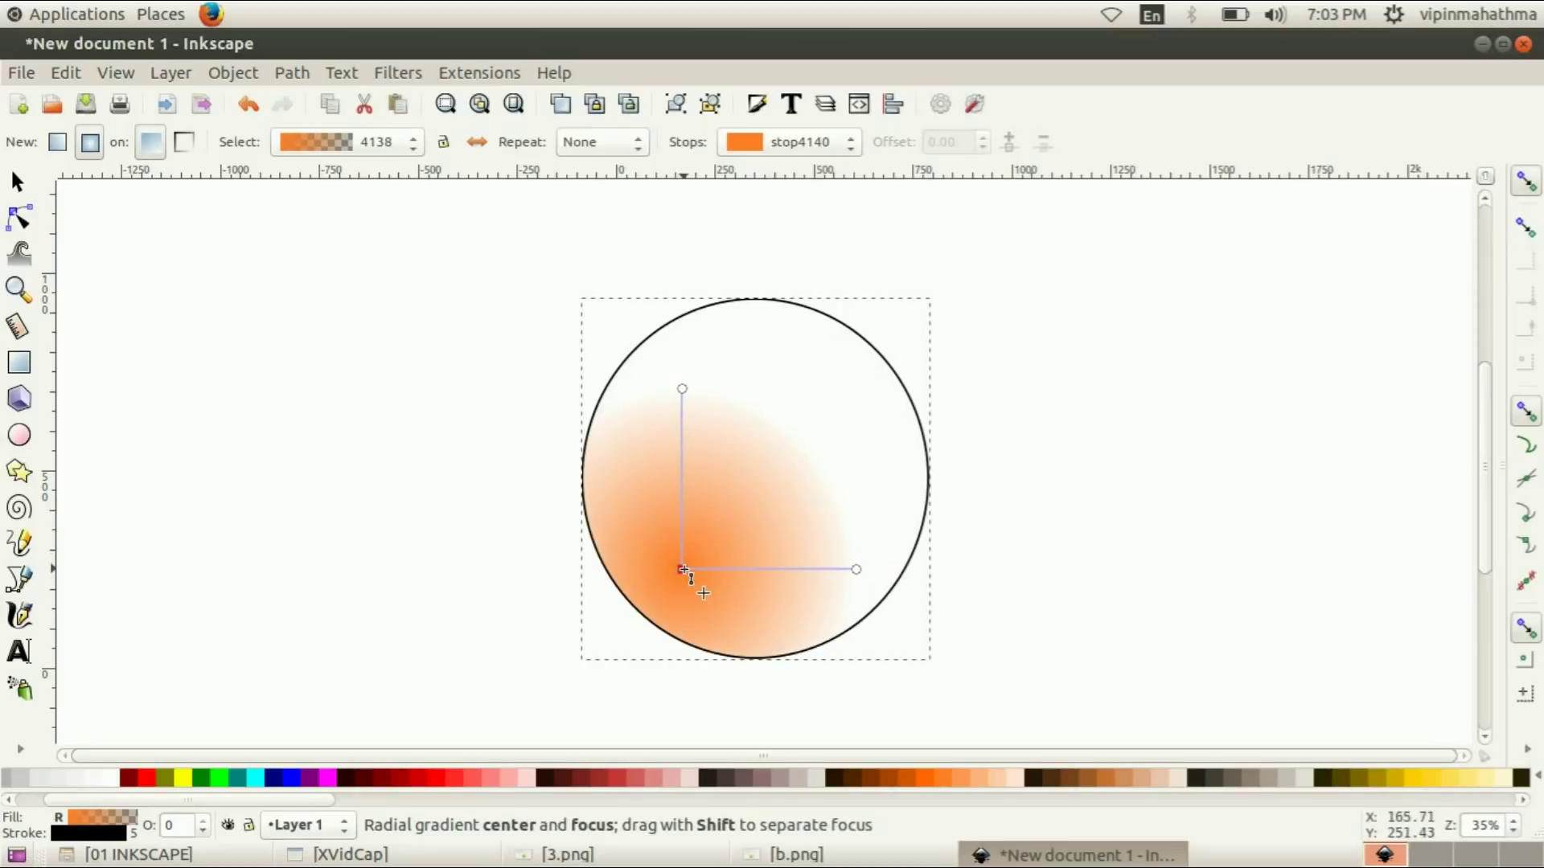
click(683, 569)
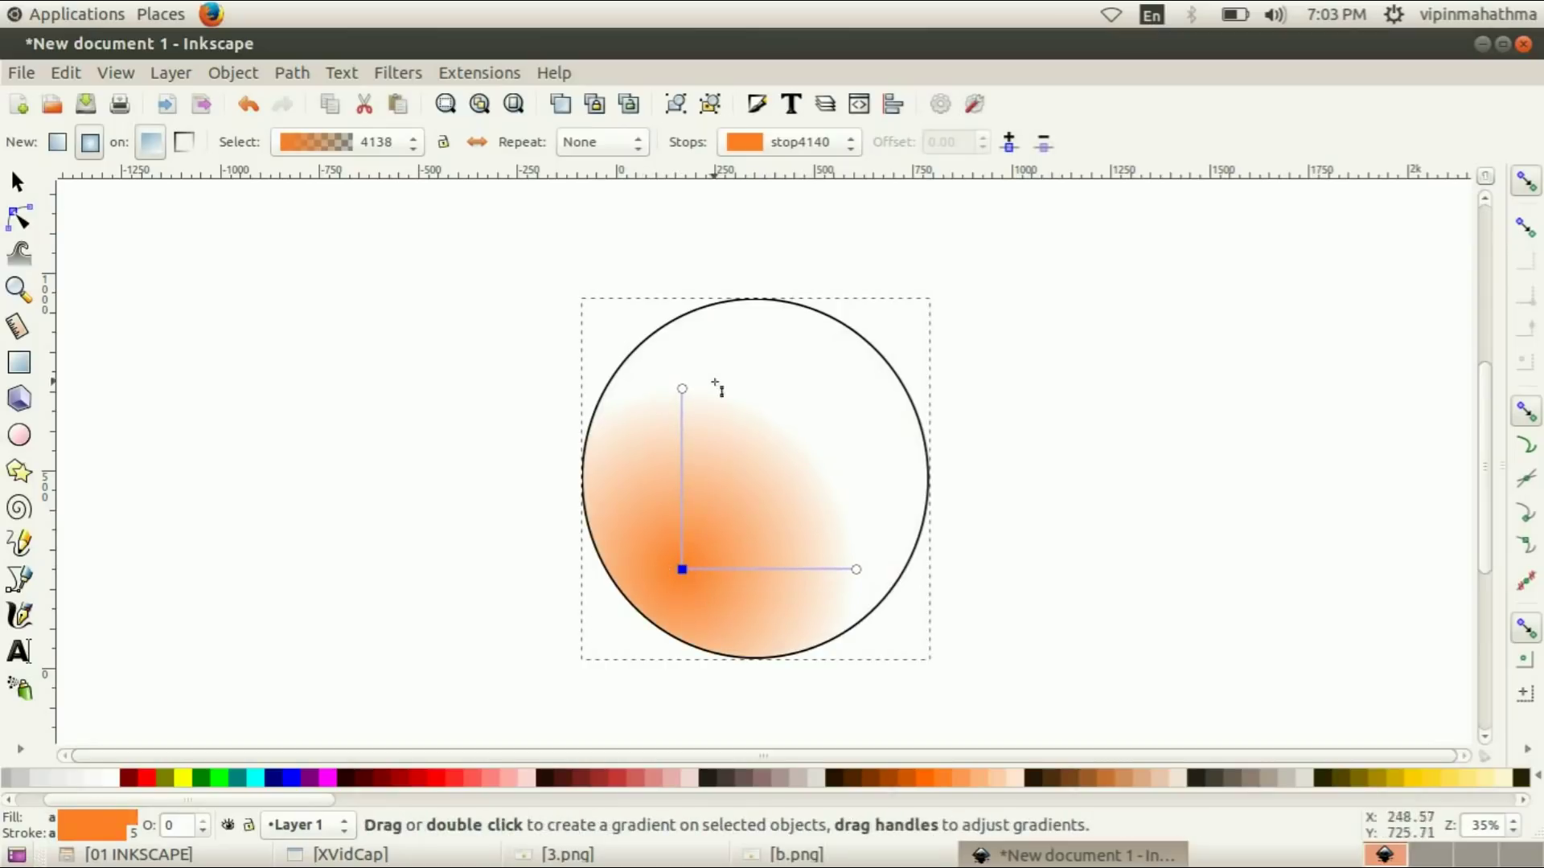
drag(681, 390, 715, 396)
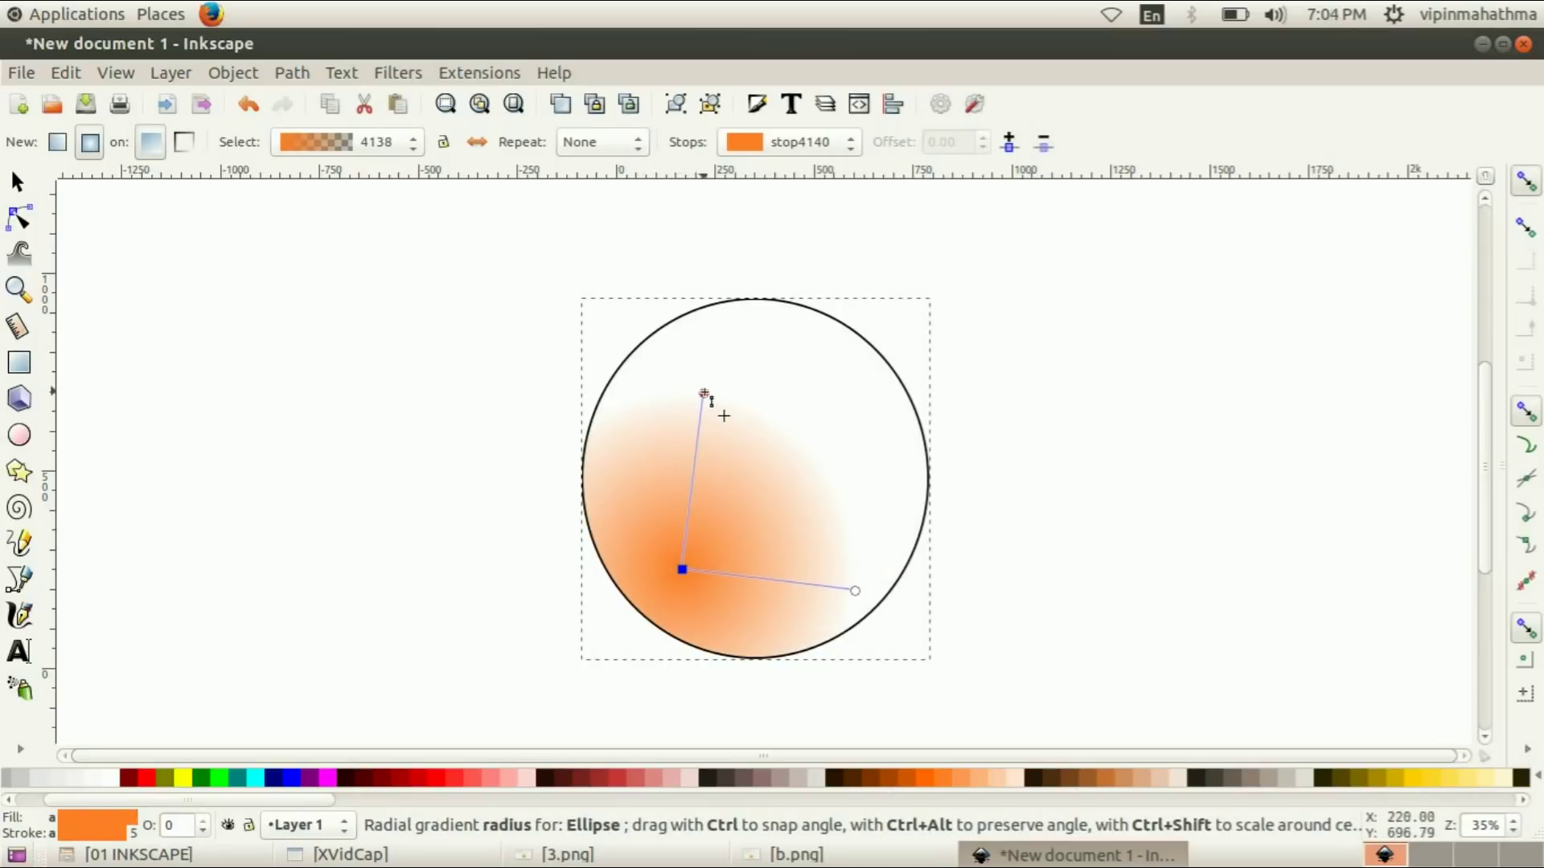
click(715, 395)
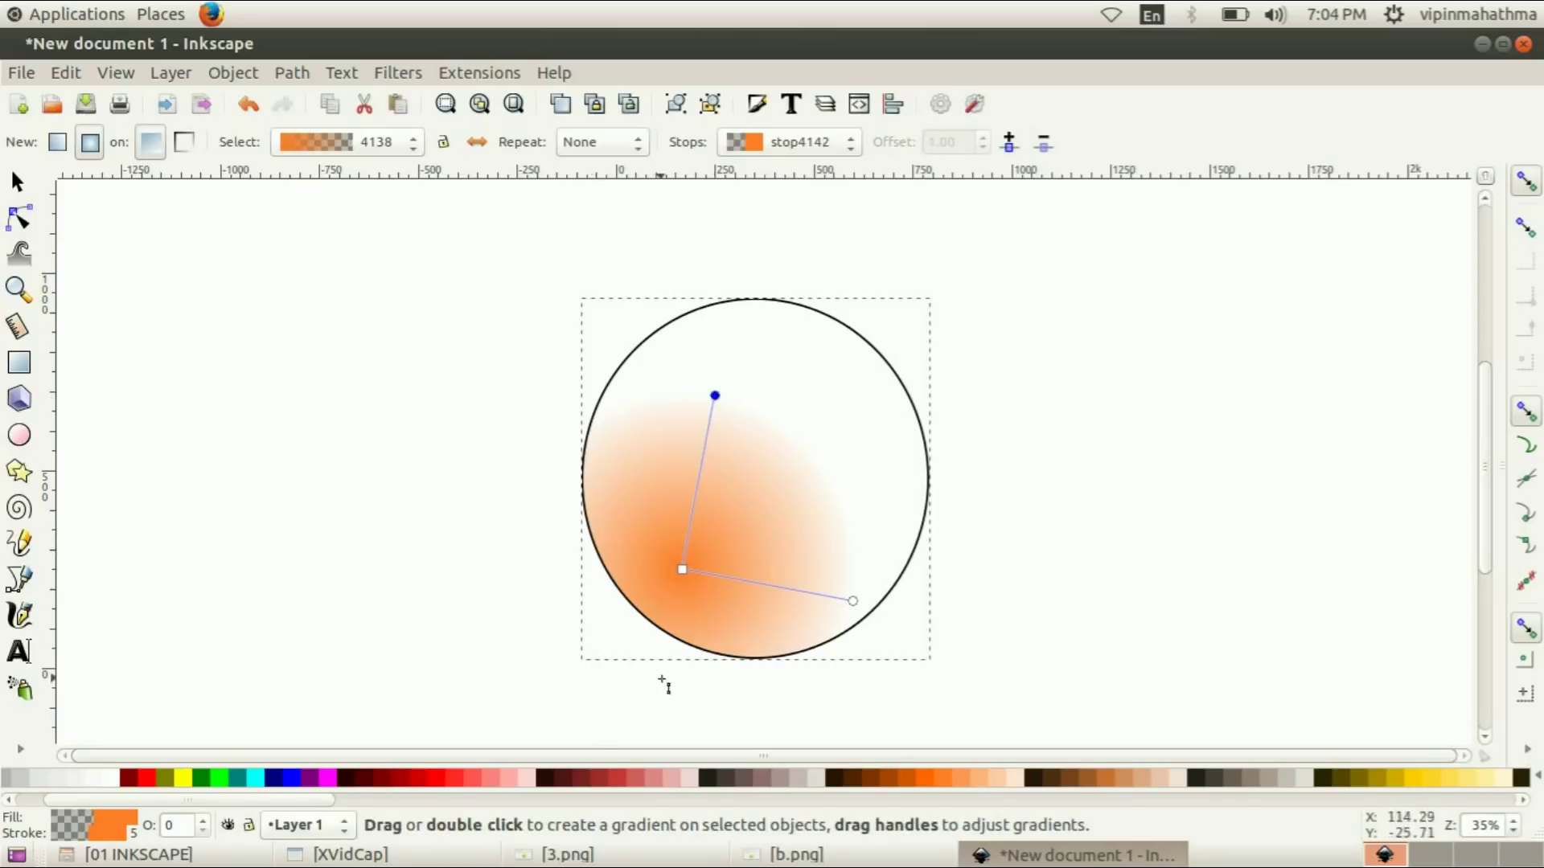
click(682, 569)
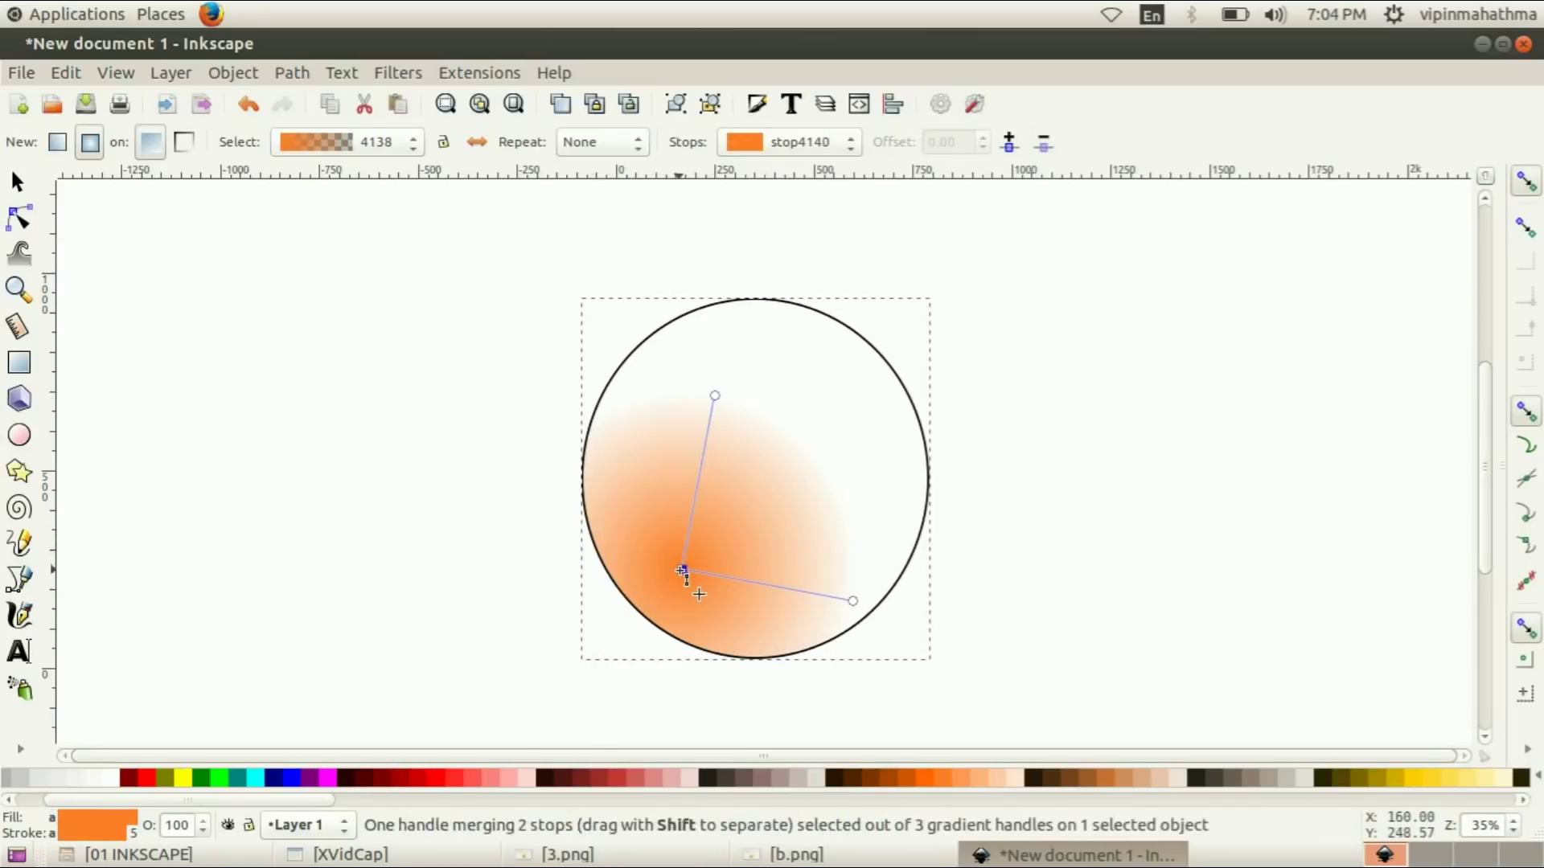
Make the gradient centre light peach and the outer stop dark orange, stretching it across the circle
click(1016, 784)
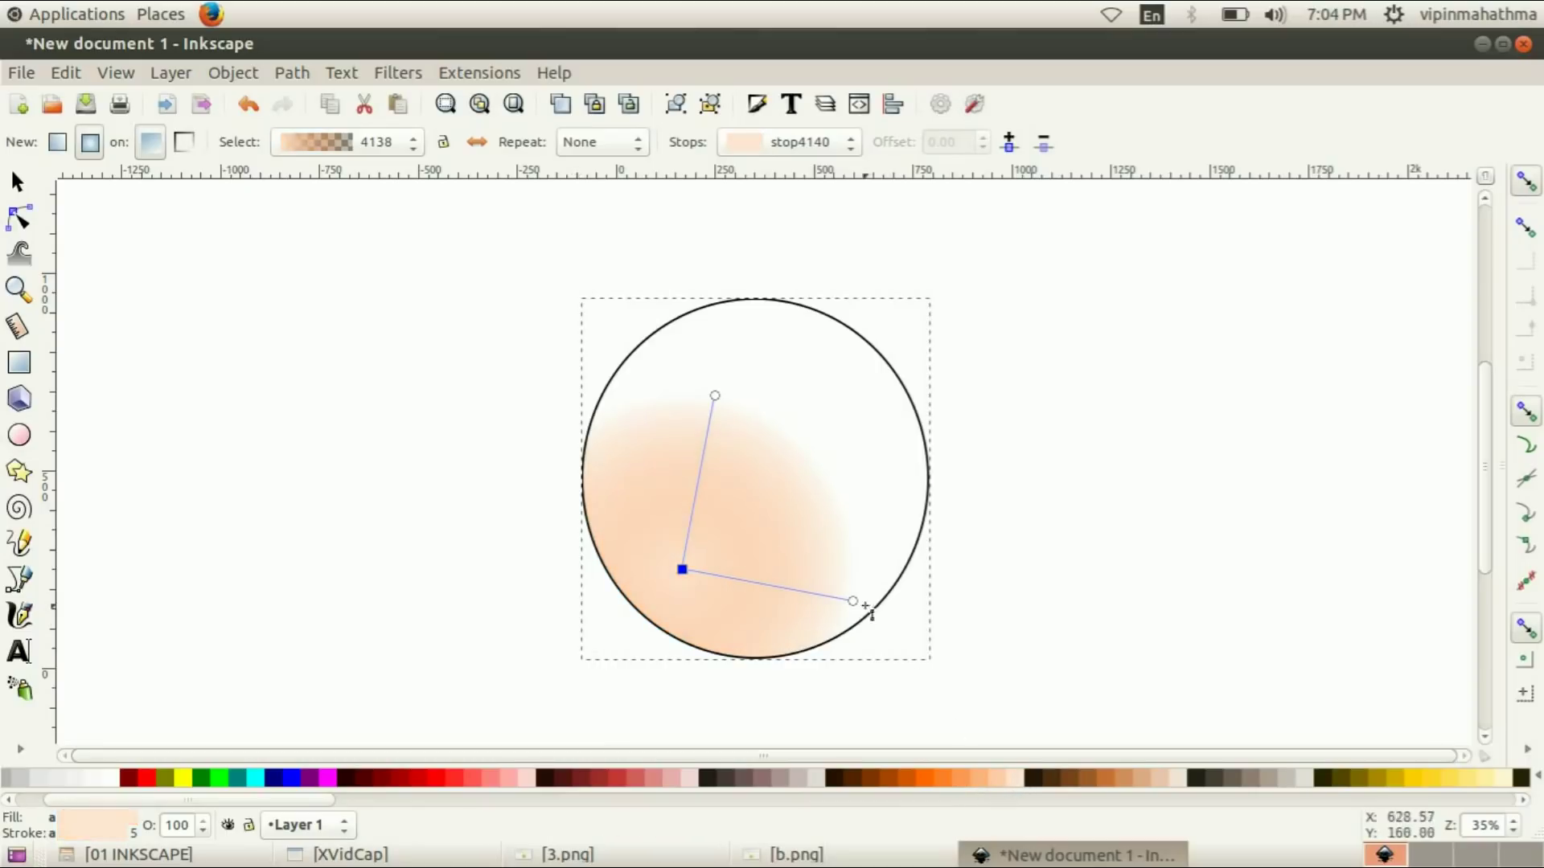
click(853, 601)
click(911, 779)
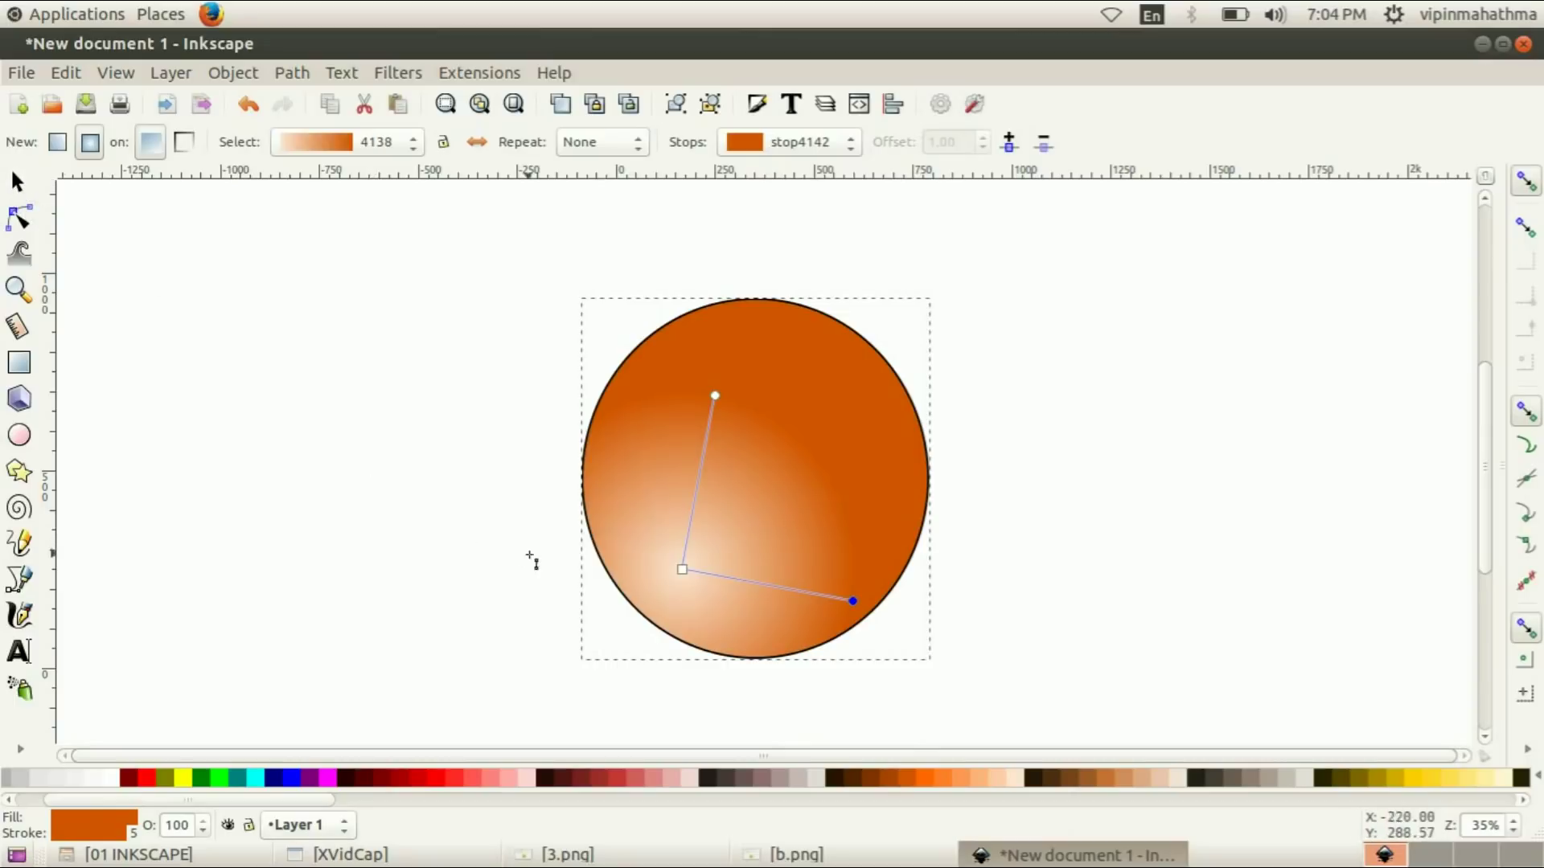
drag(675, 570, 663, 570)
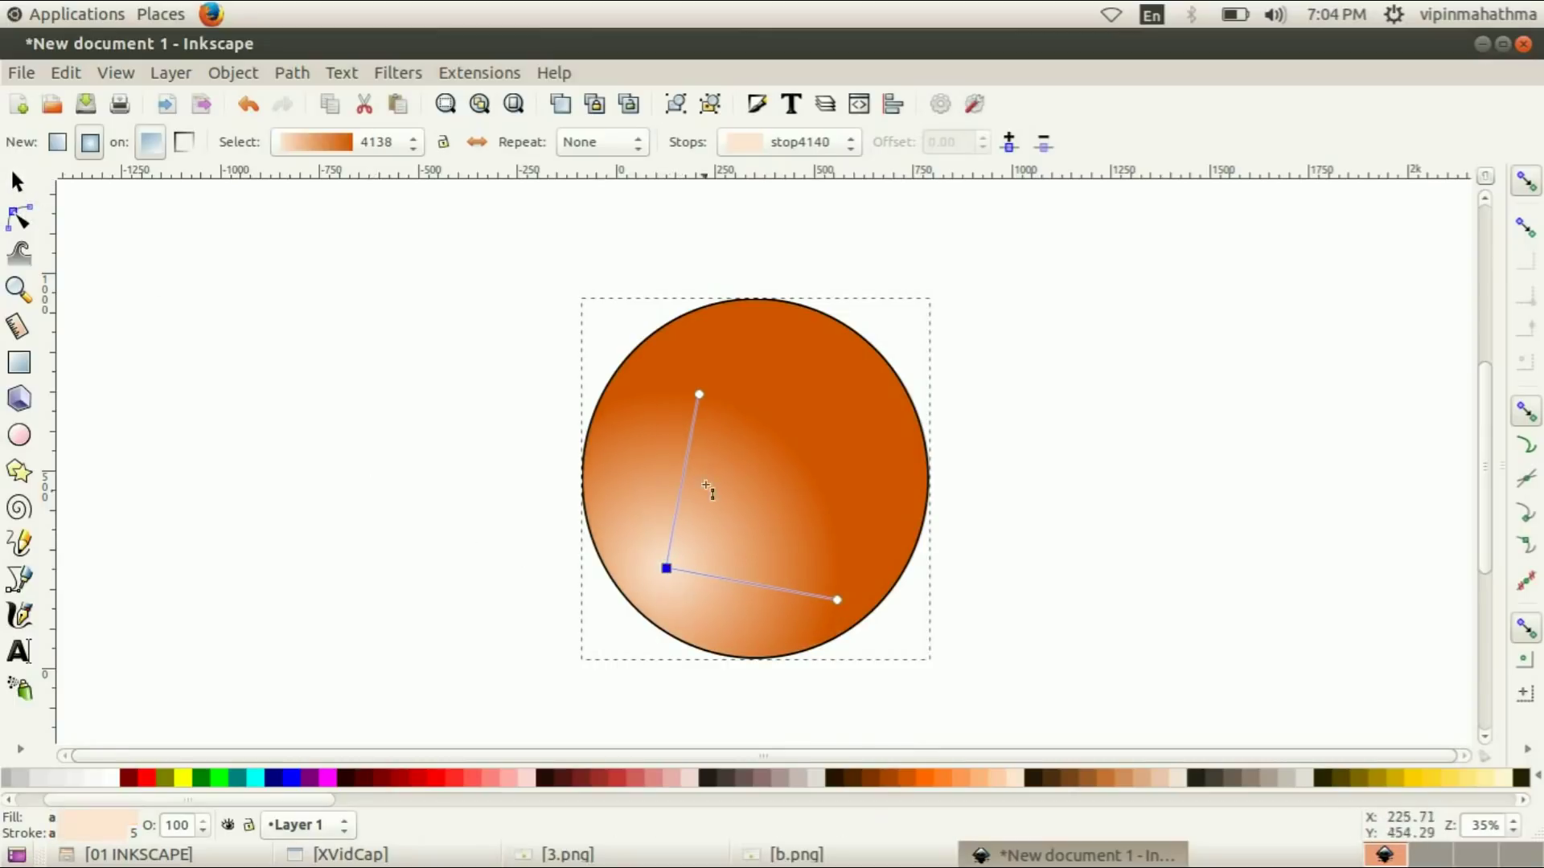
drag(704, 394, 768, 343)
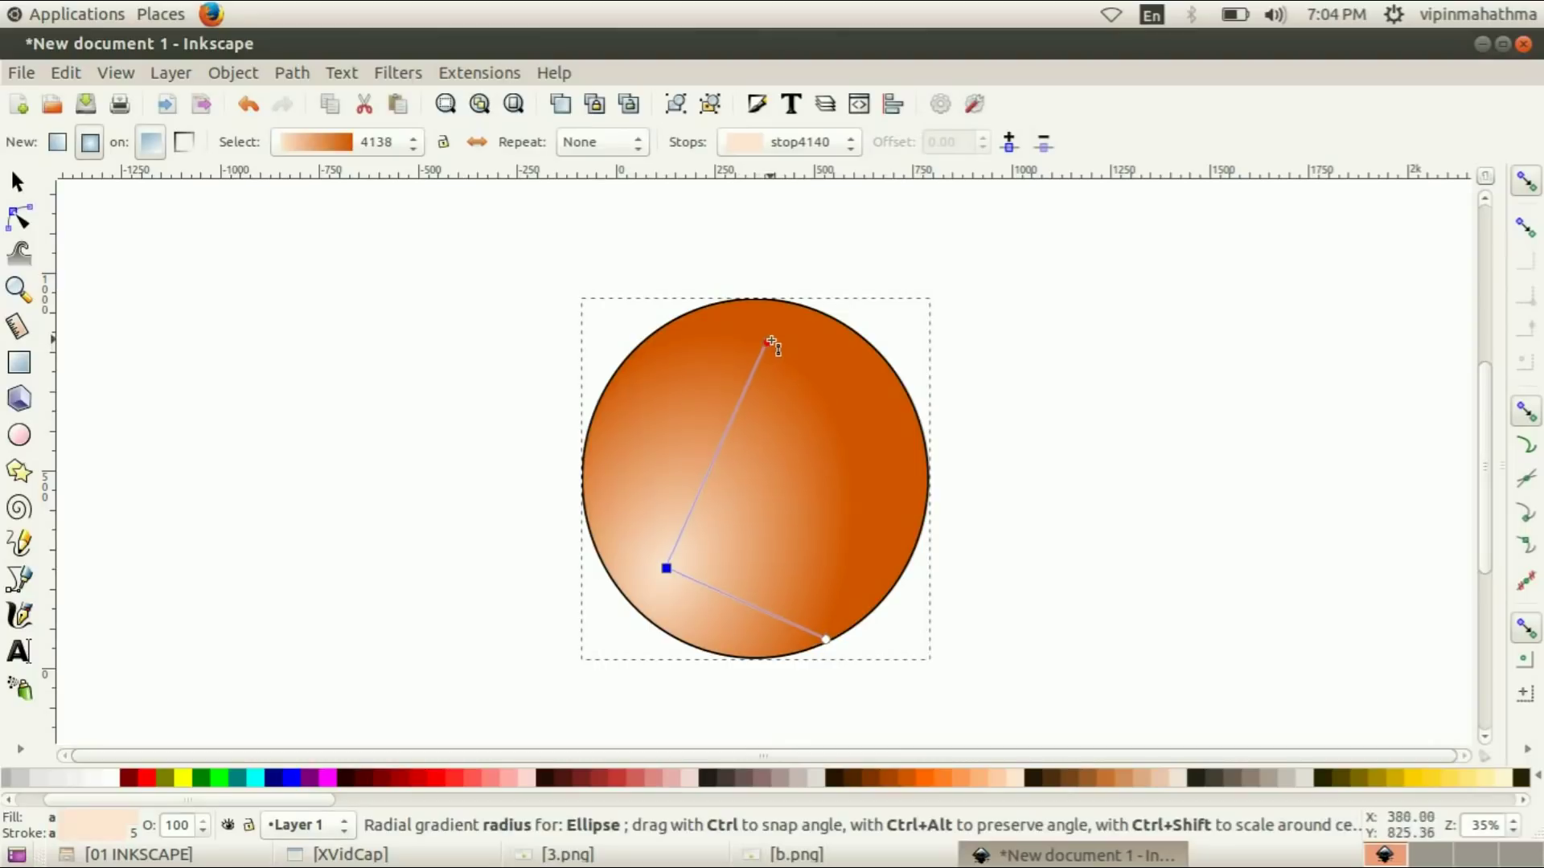
drag(826, 641, 866, 636)
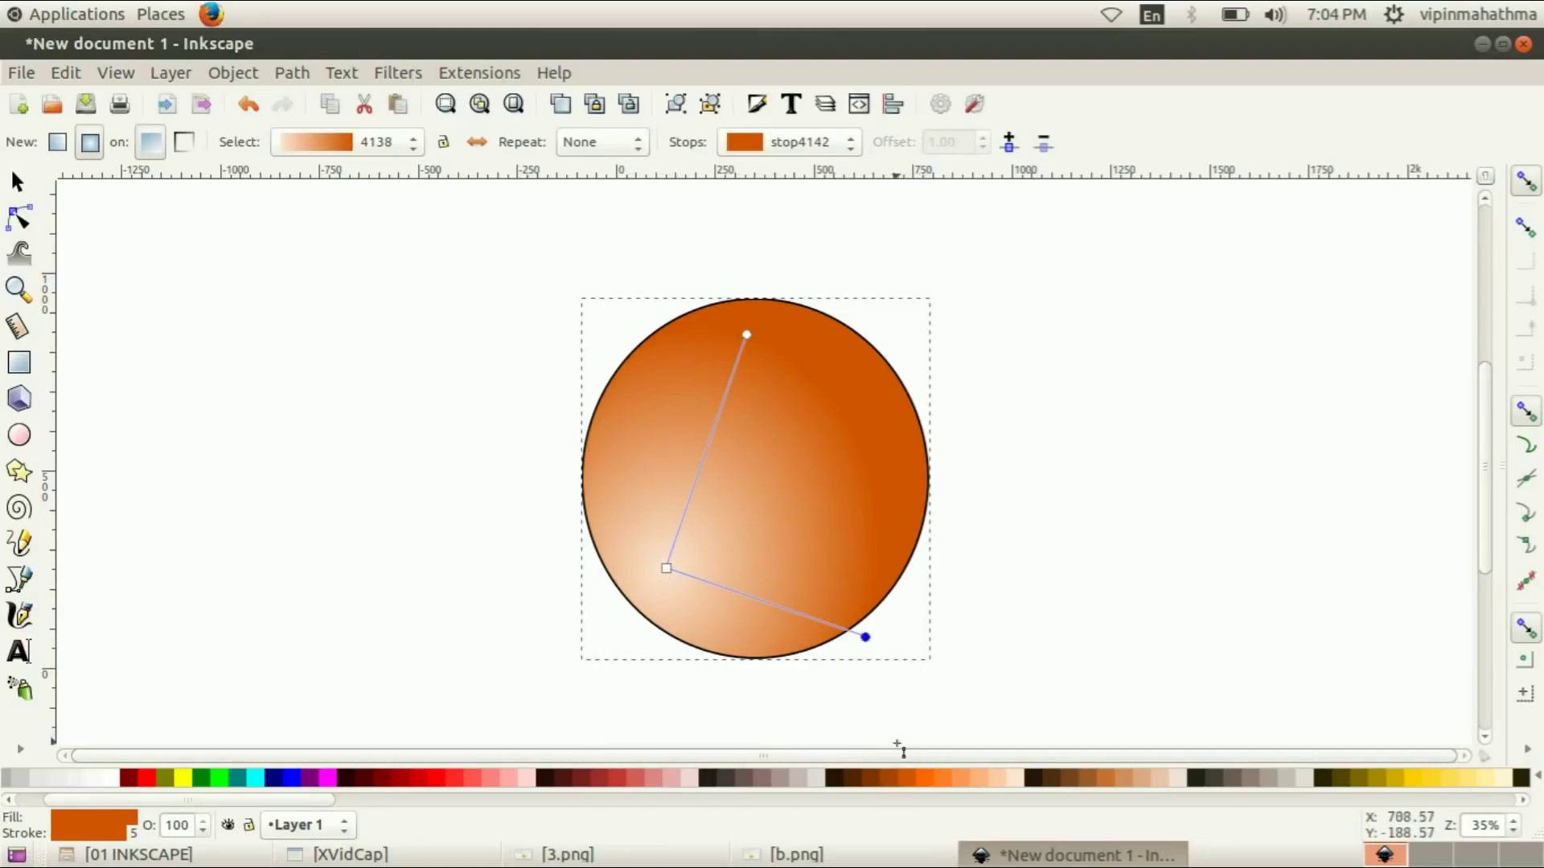
Change the outer gradient stop to dark brown, nudge the centre, and deselect the sphere
click(869, 780)
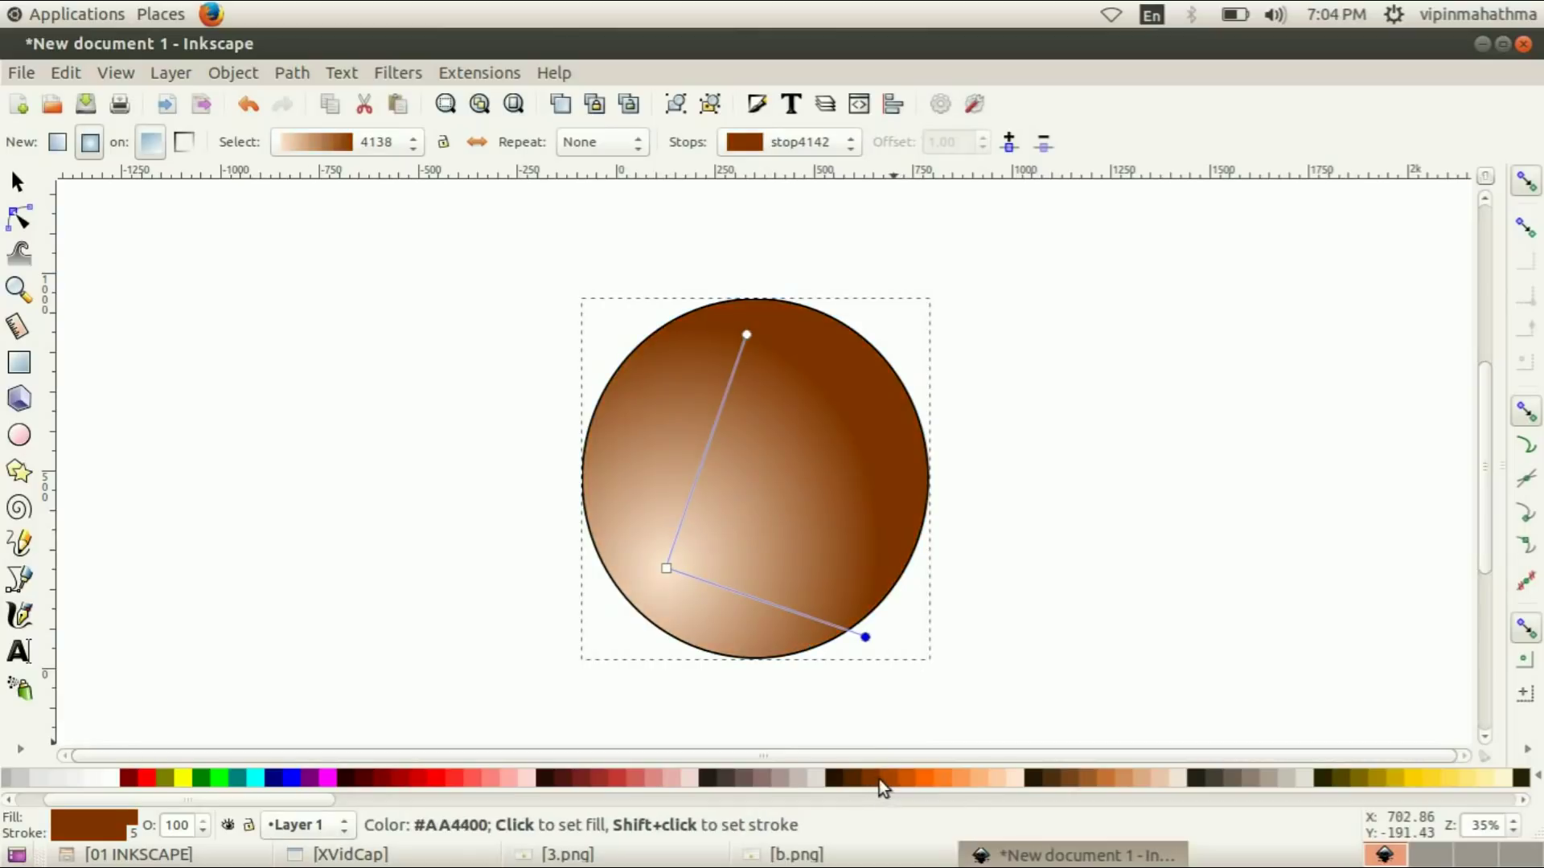
click(882, 780)
click(875, 780)
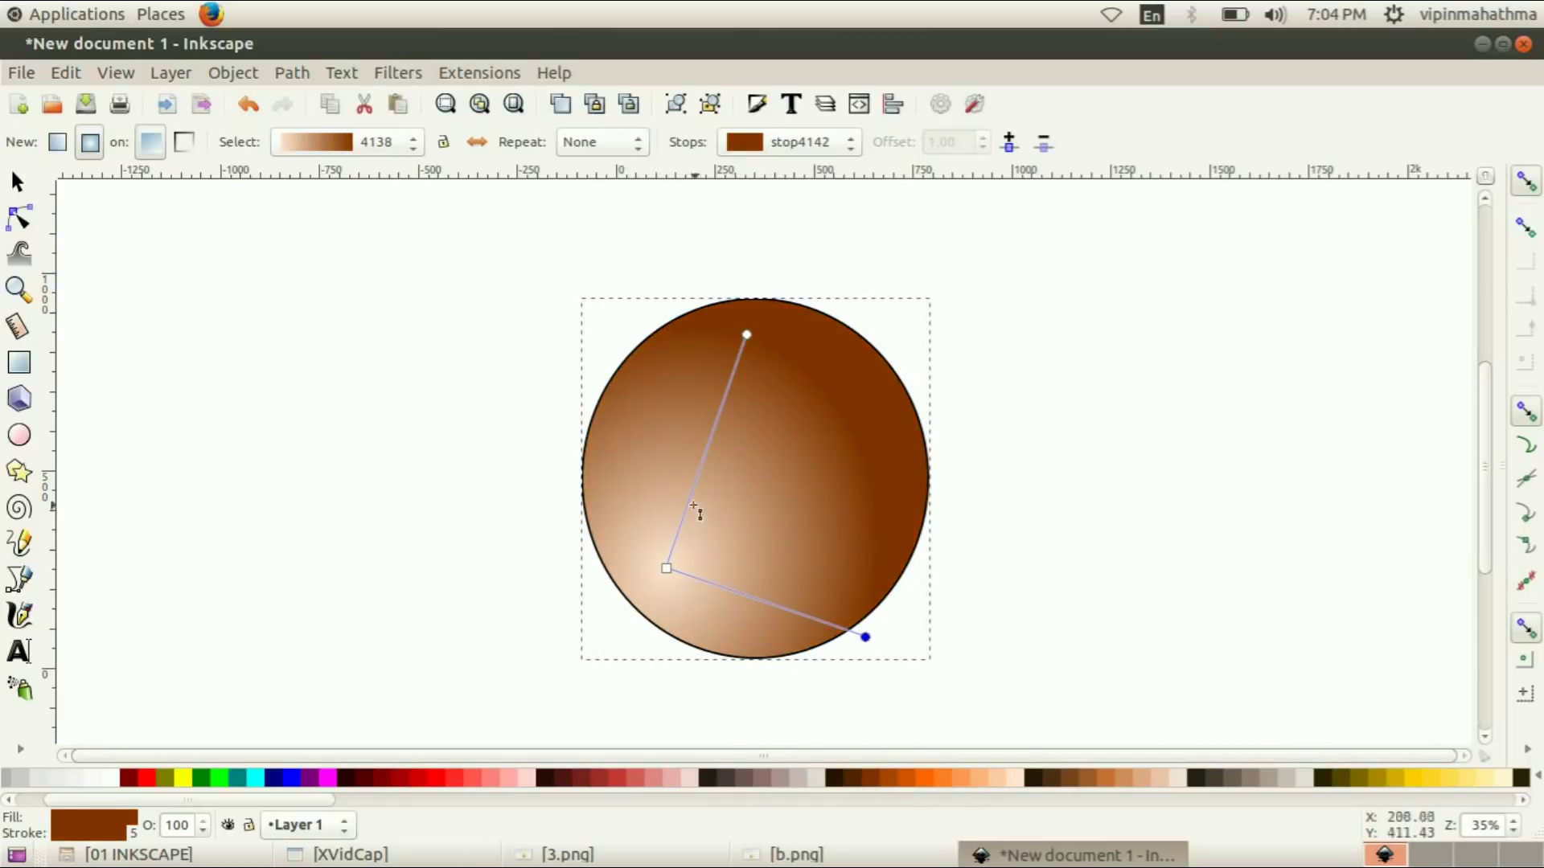
drag(667, 569, 656, 573)
click(657, 573)
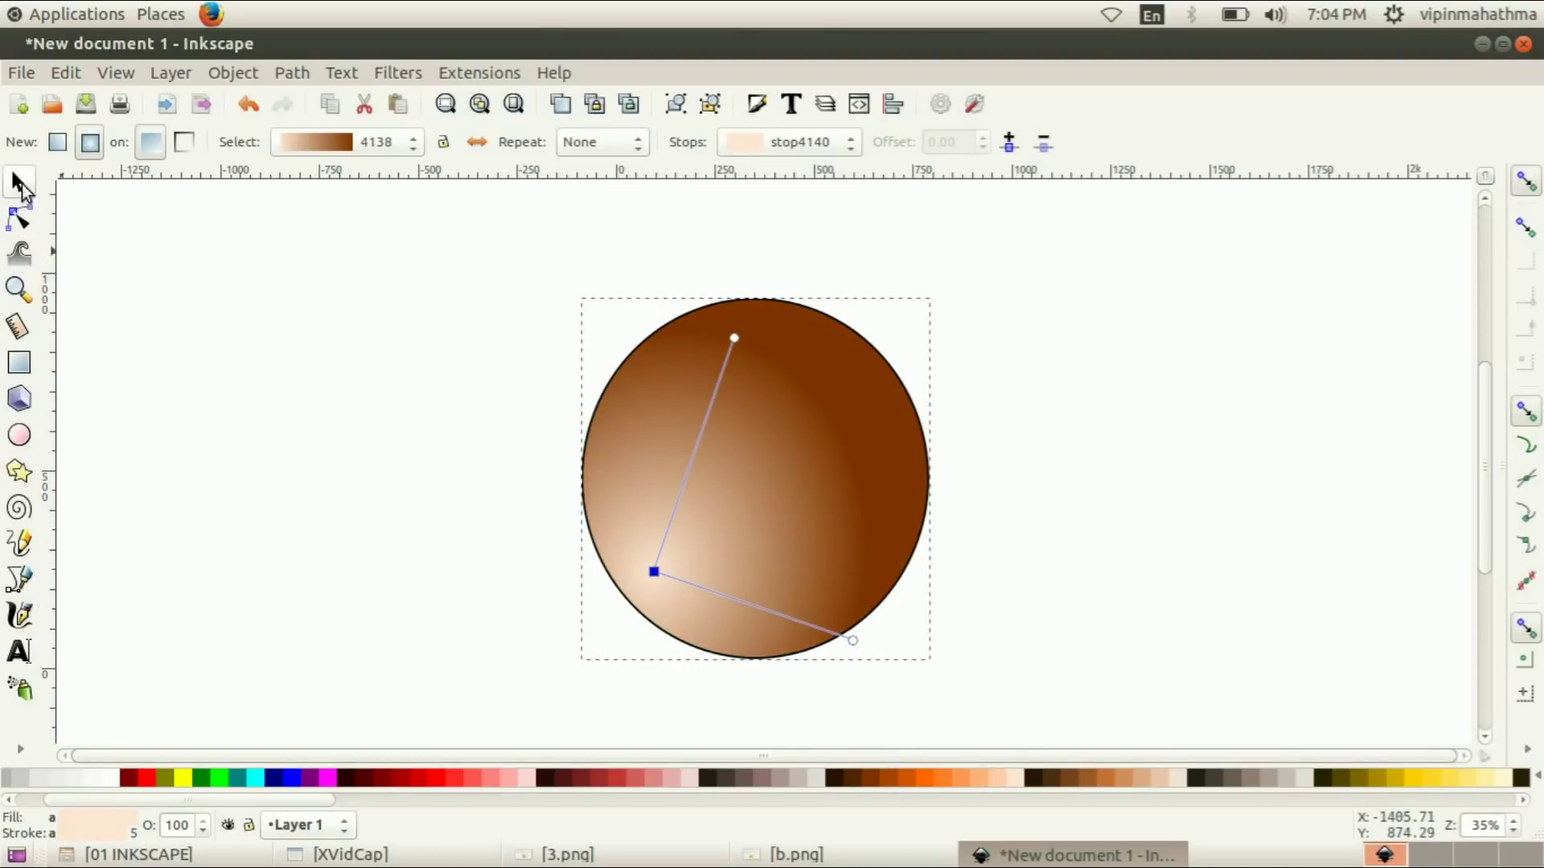
click(18, 184)
click(290, 476)
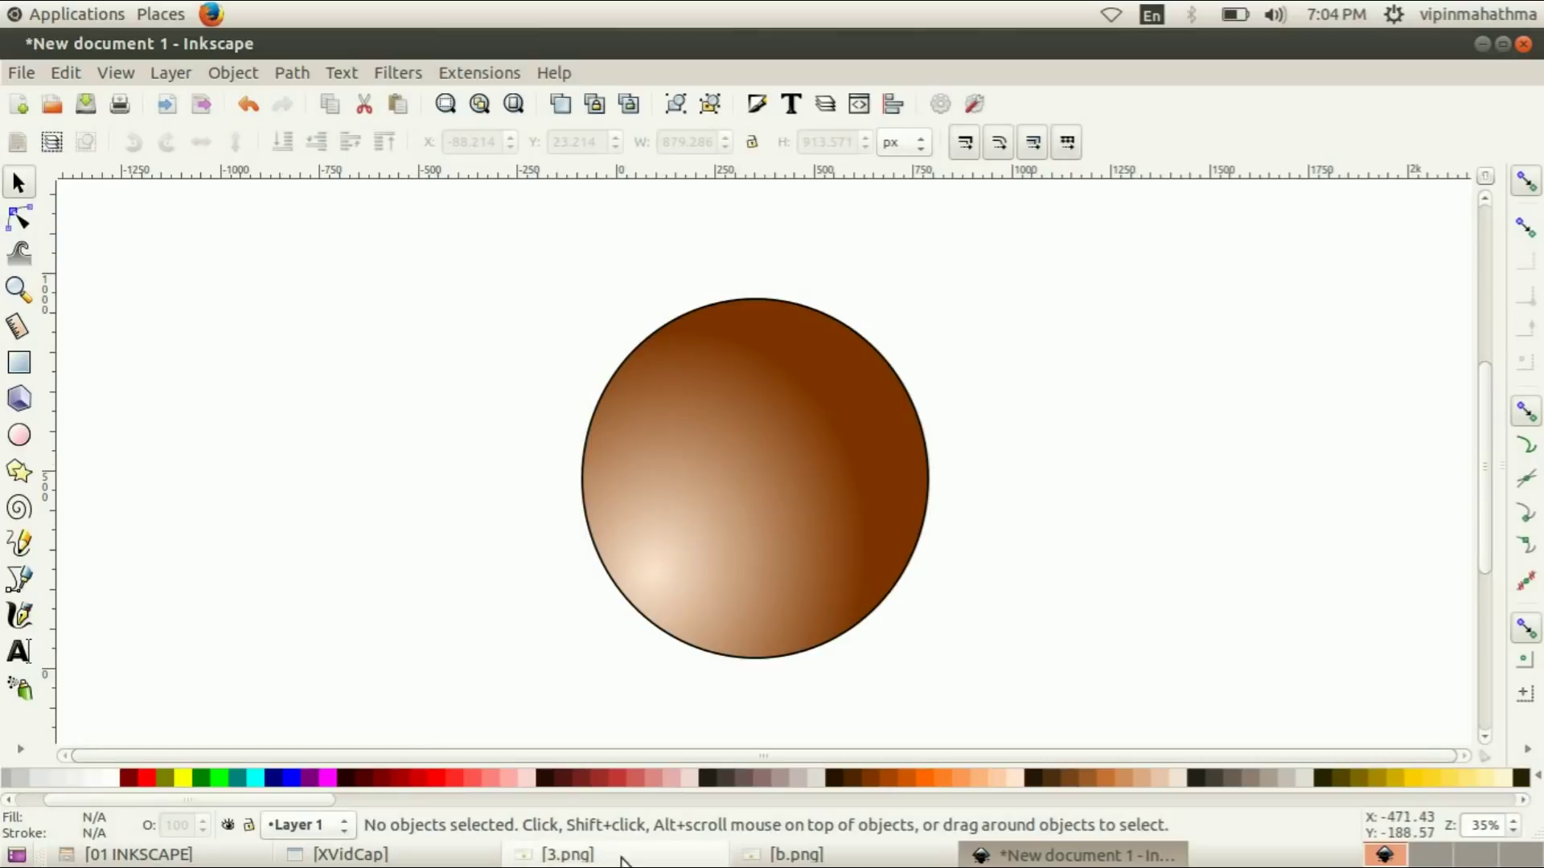
click(618, 859)
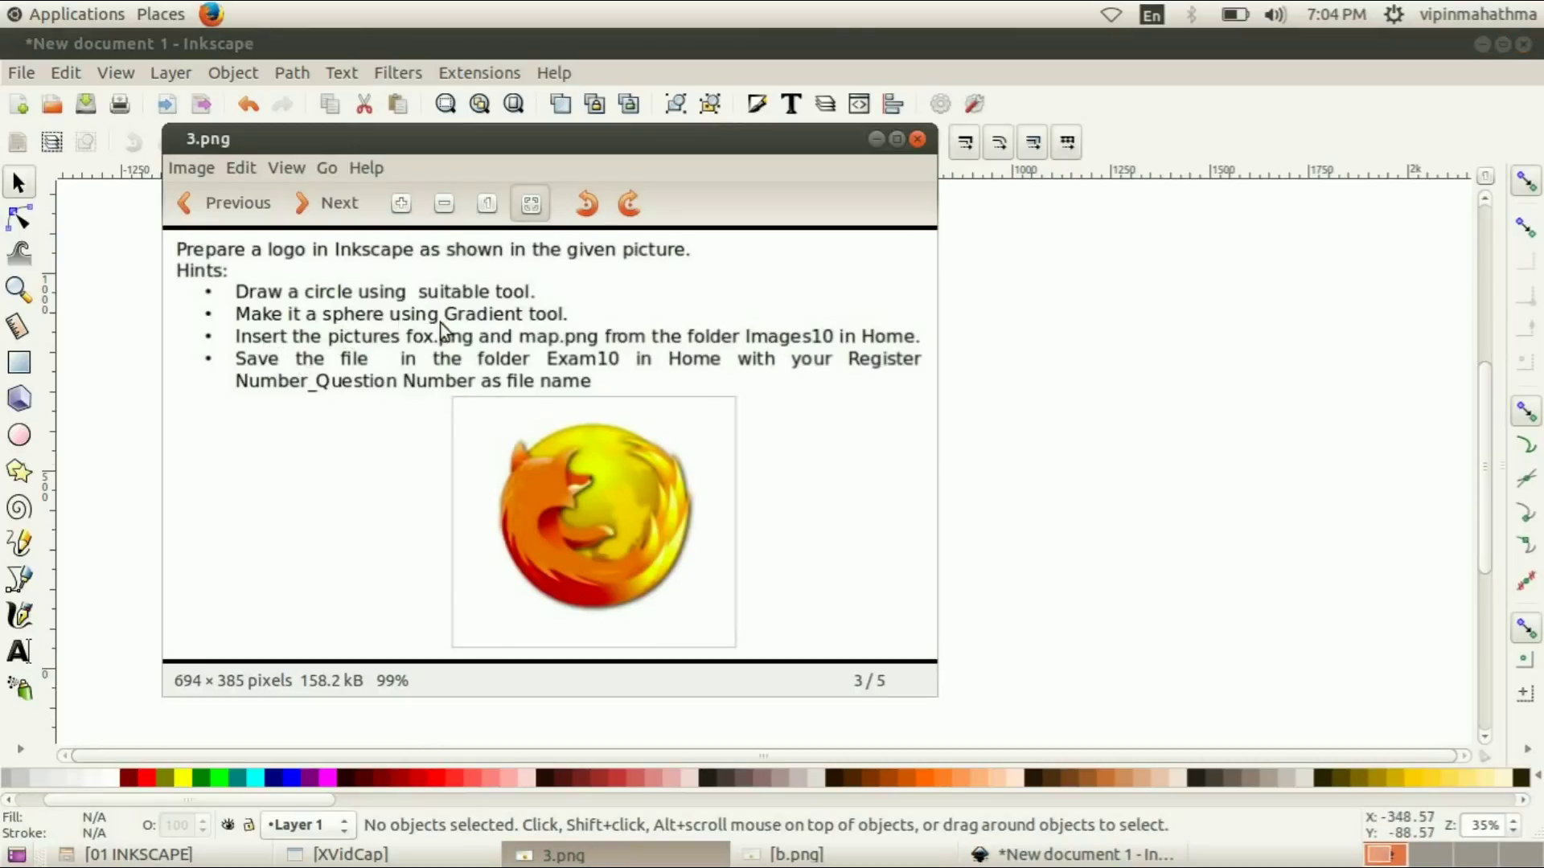
click(877, 140)
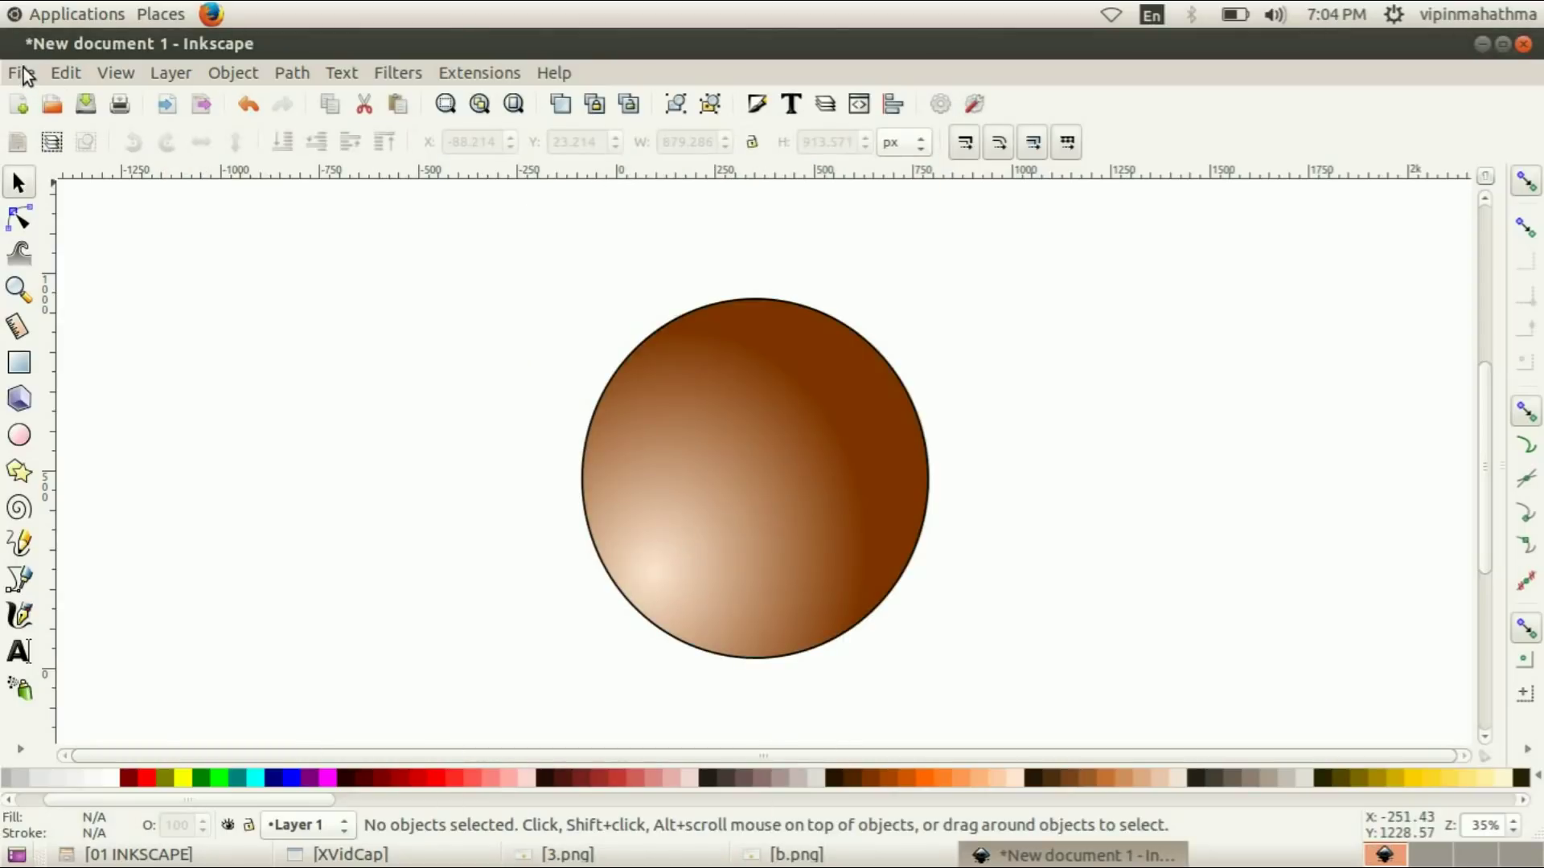
Import fox.png from the Images10 folder as an embedded image
click(24, 74)
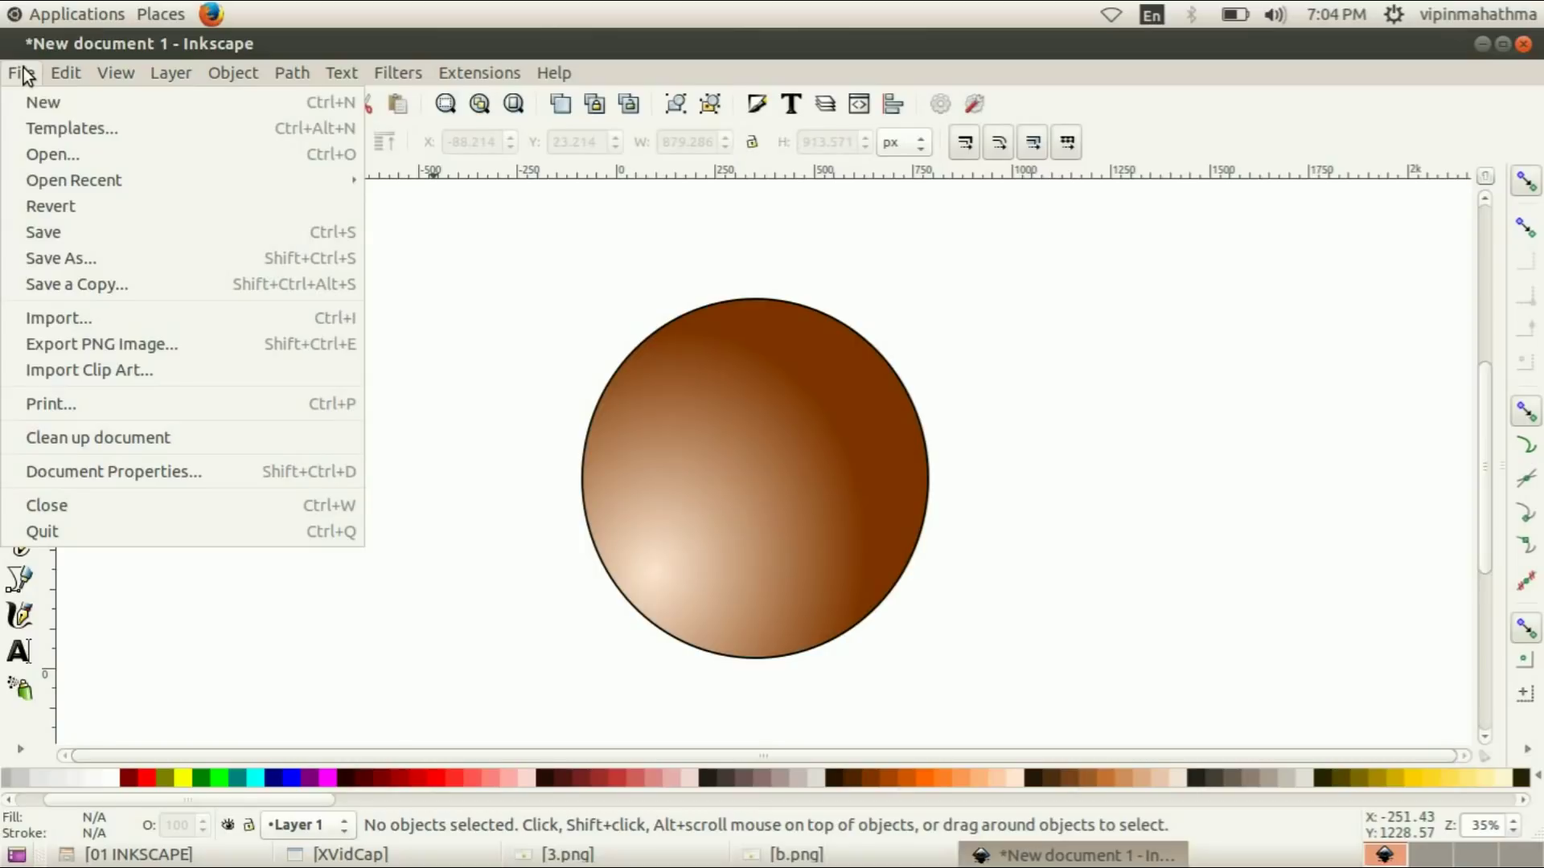
click(99, 320)
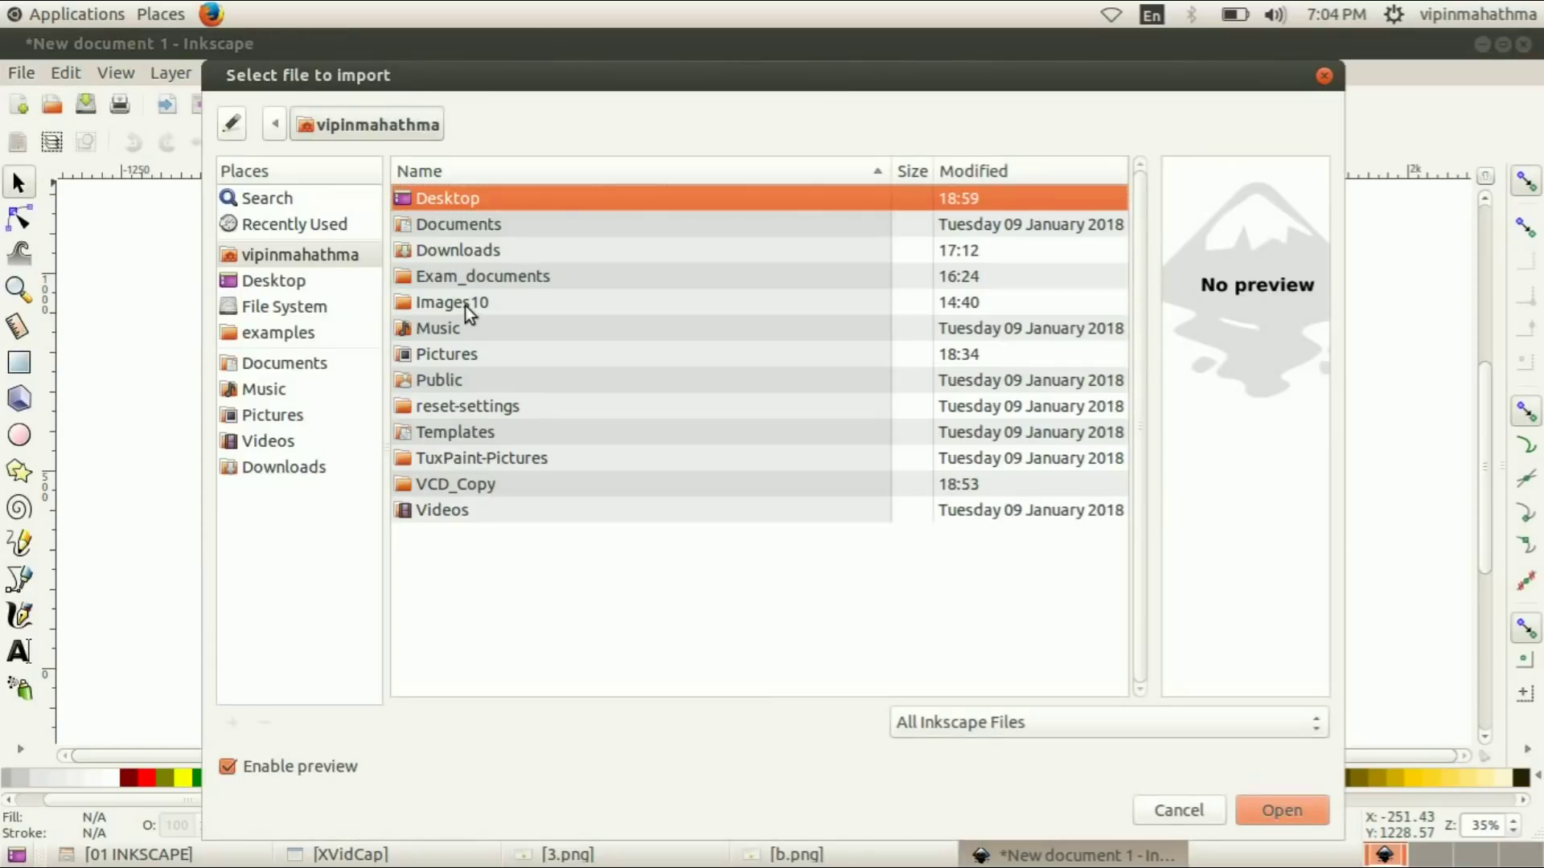
double_click(464, 306)
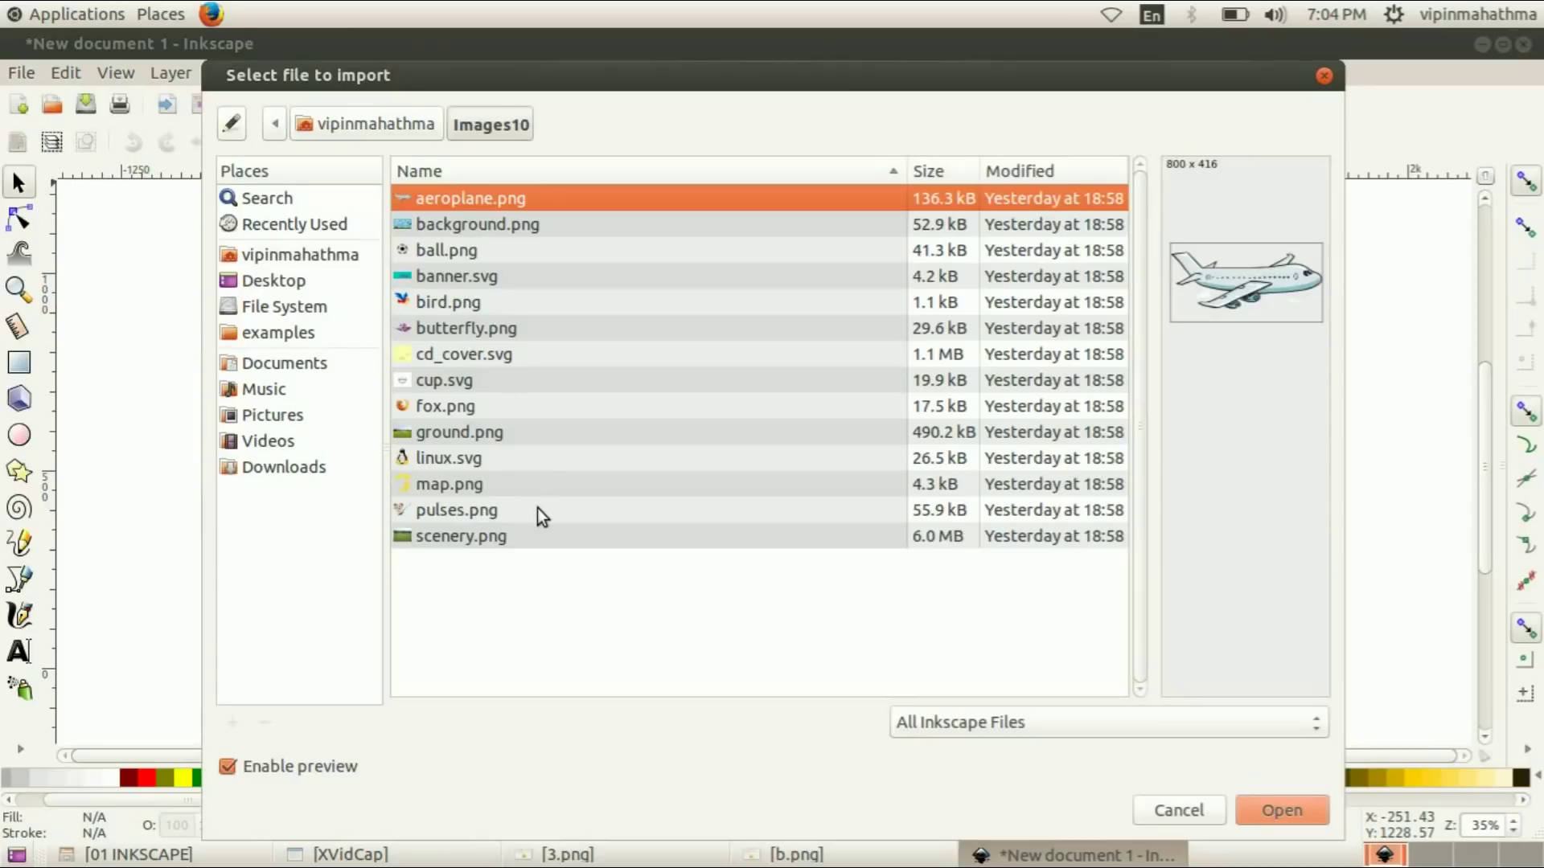
click(539, 406)
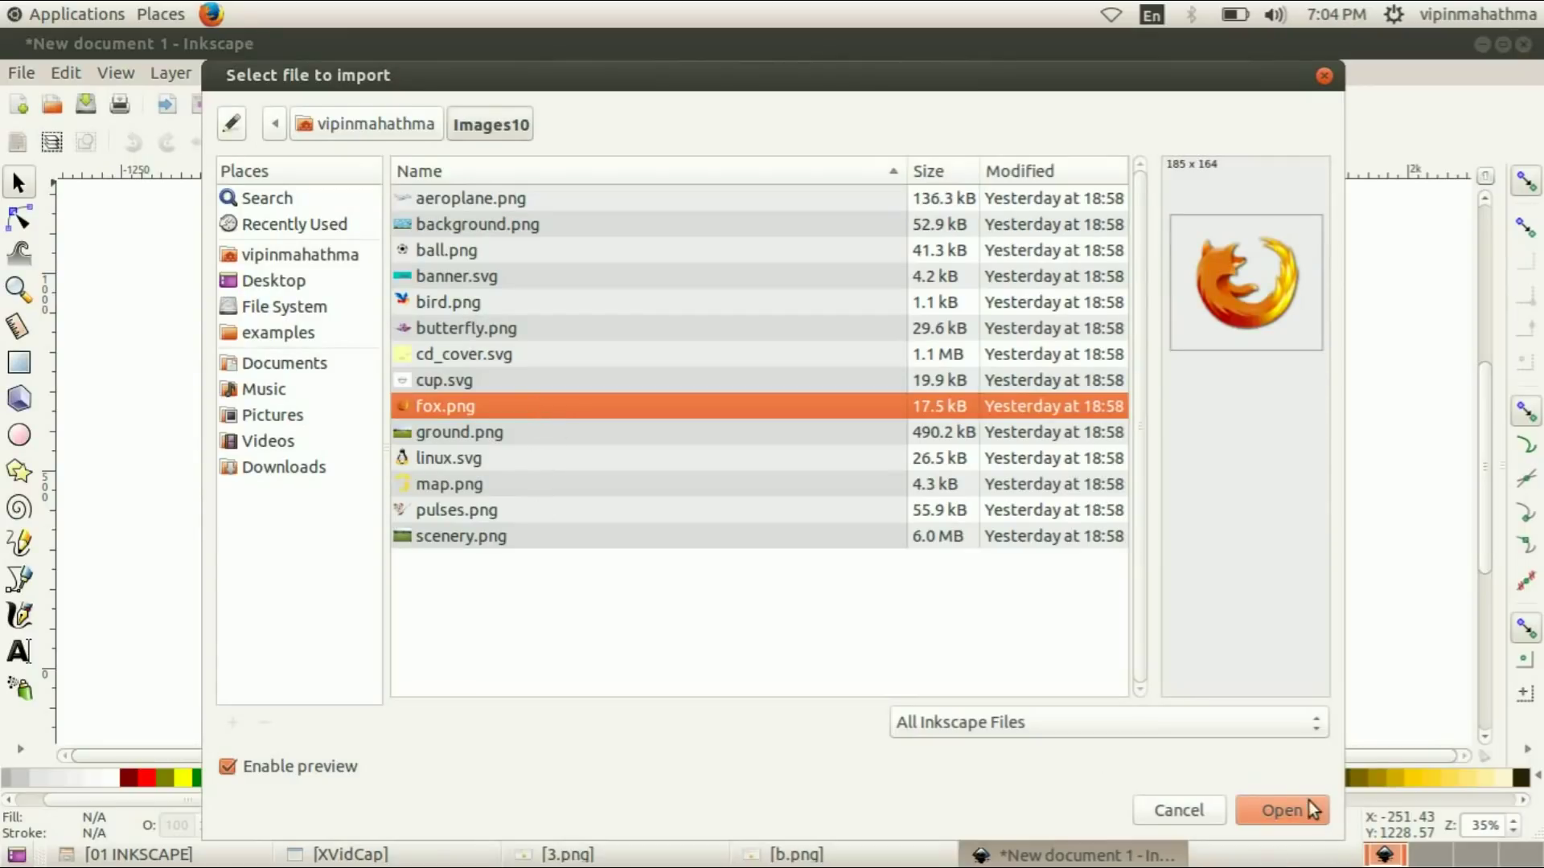
click(1294, 806)
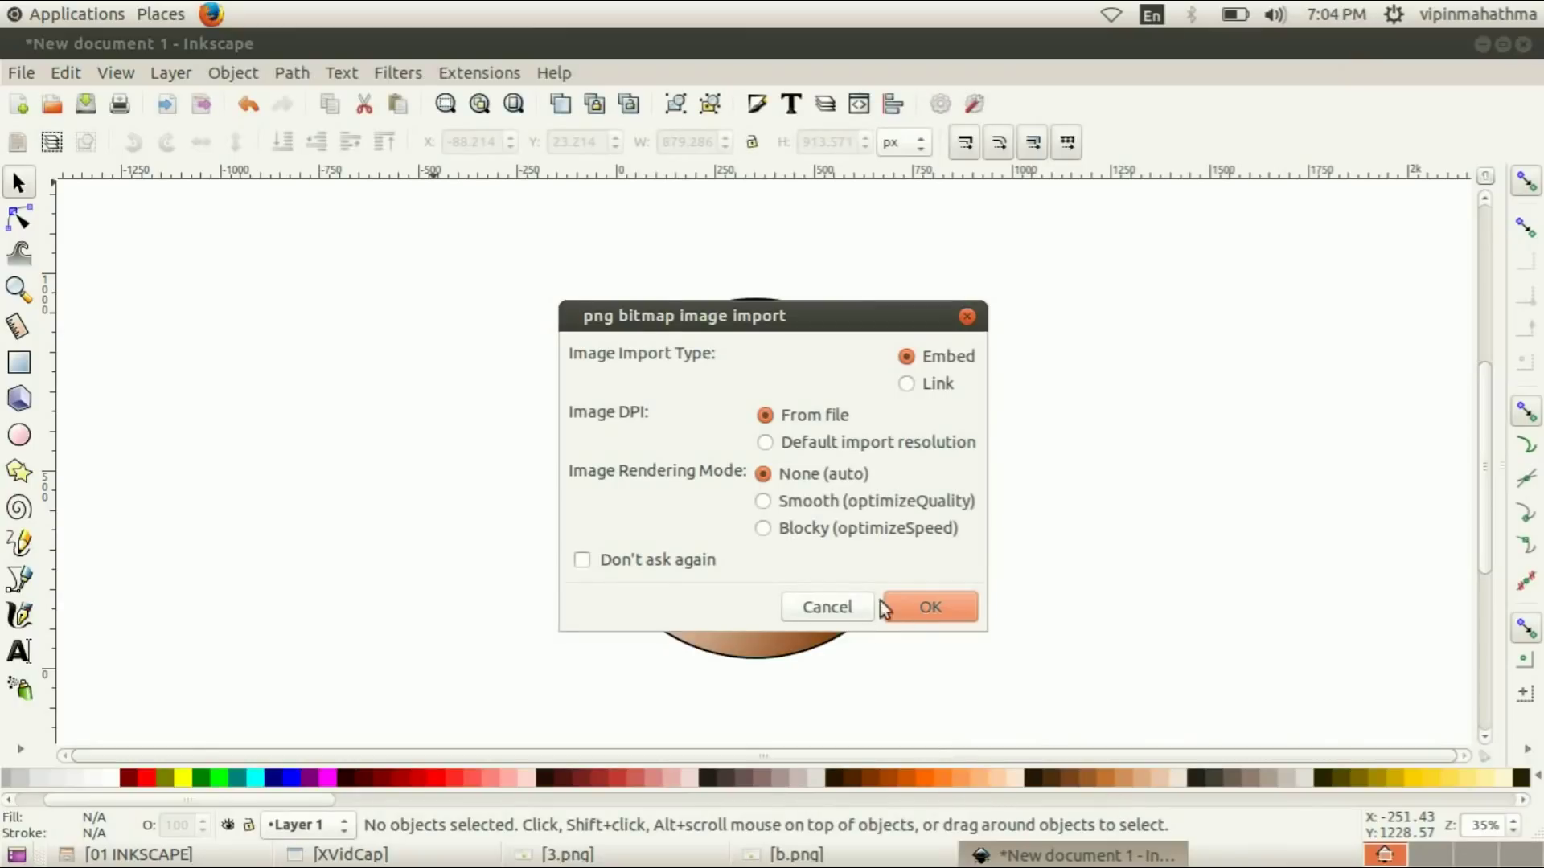
click(950, 610)
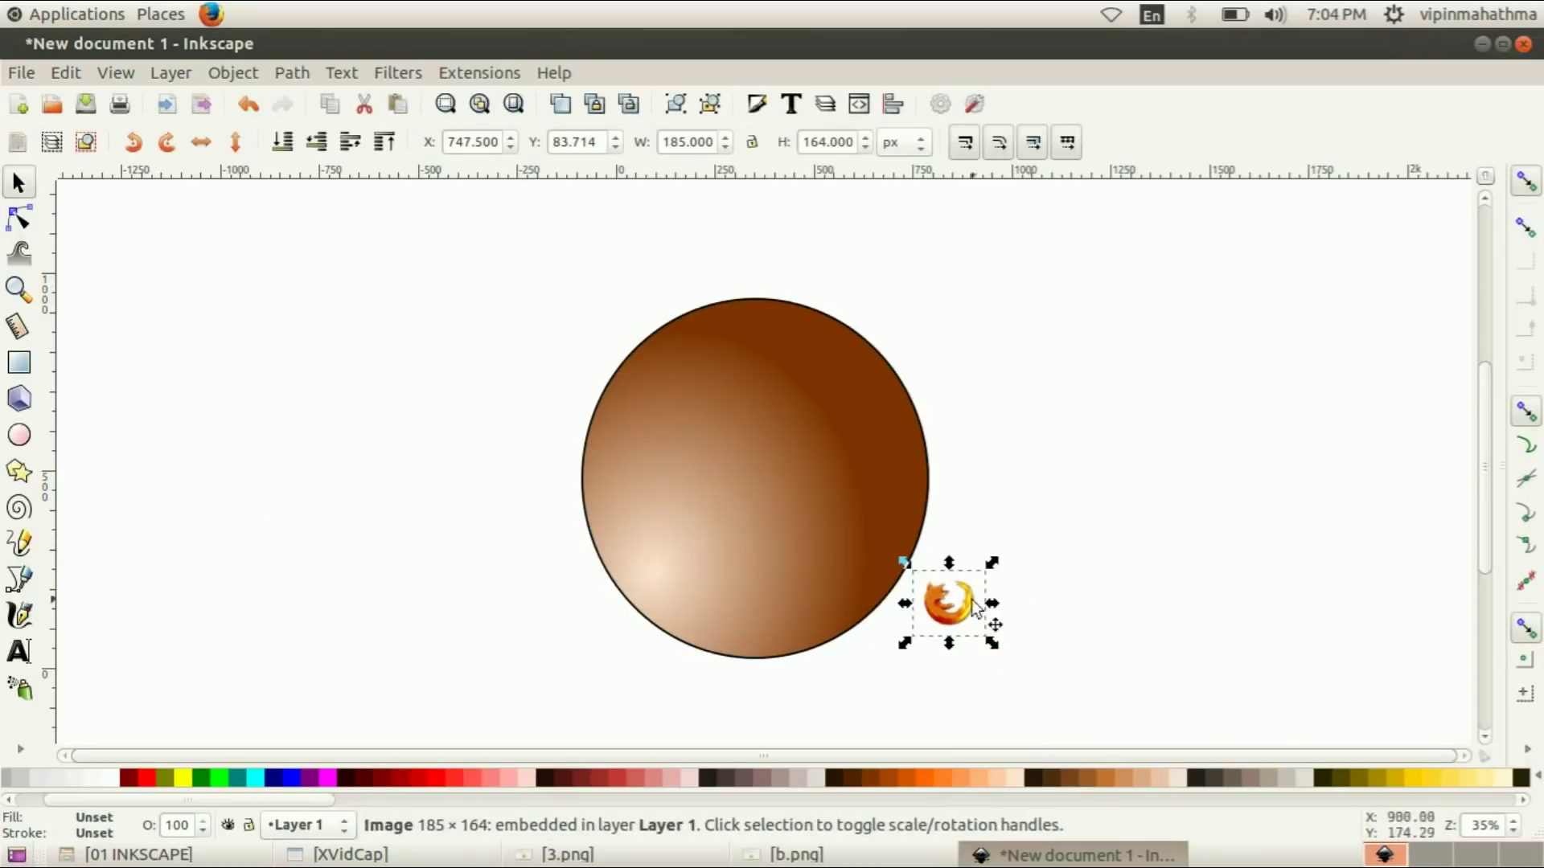
Scale the fox image to about 1382 by 1250 px so it wraps the sphere
drag(904, 563, 751, 417)
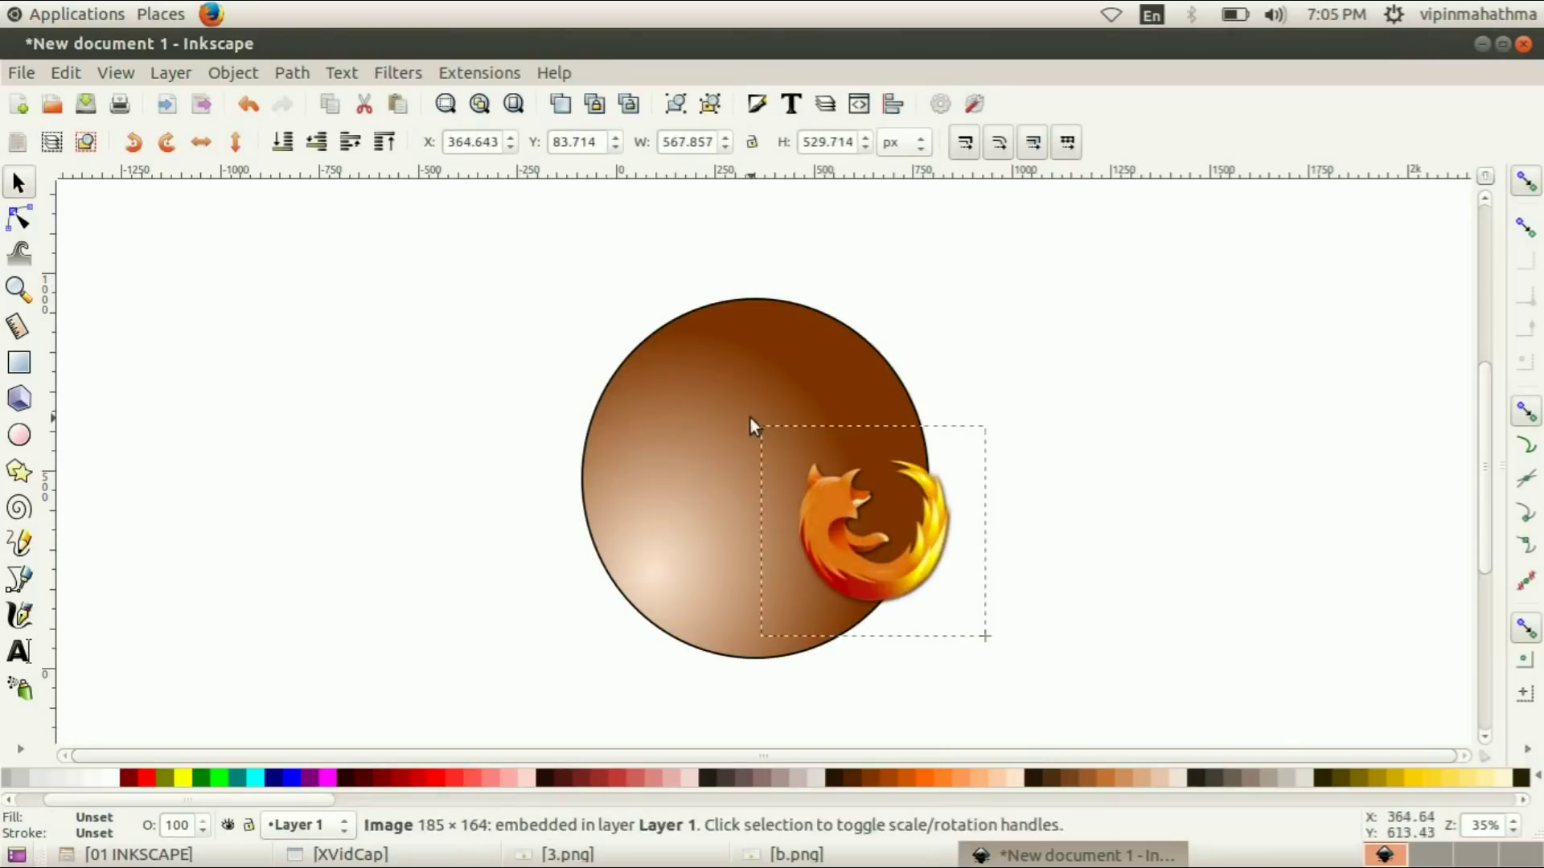
drag(992, 415, 1099, 326)
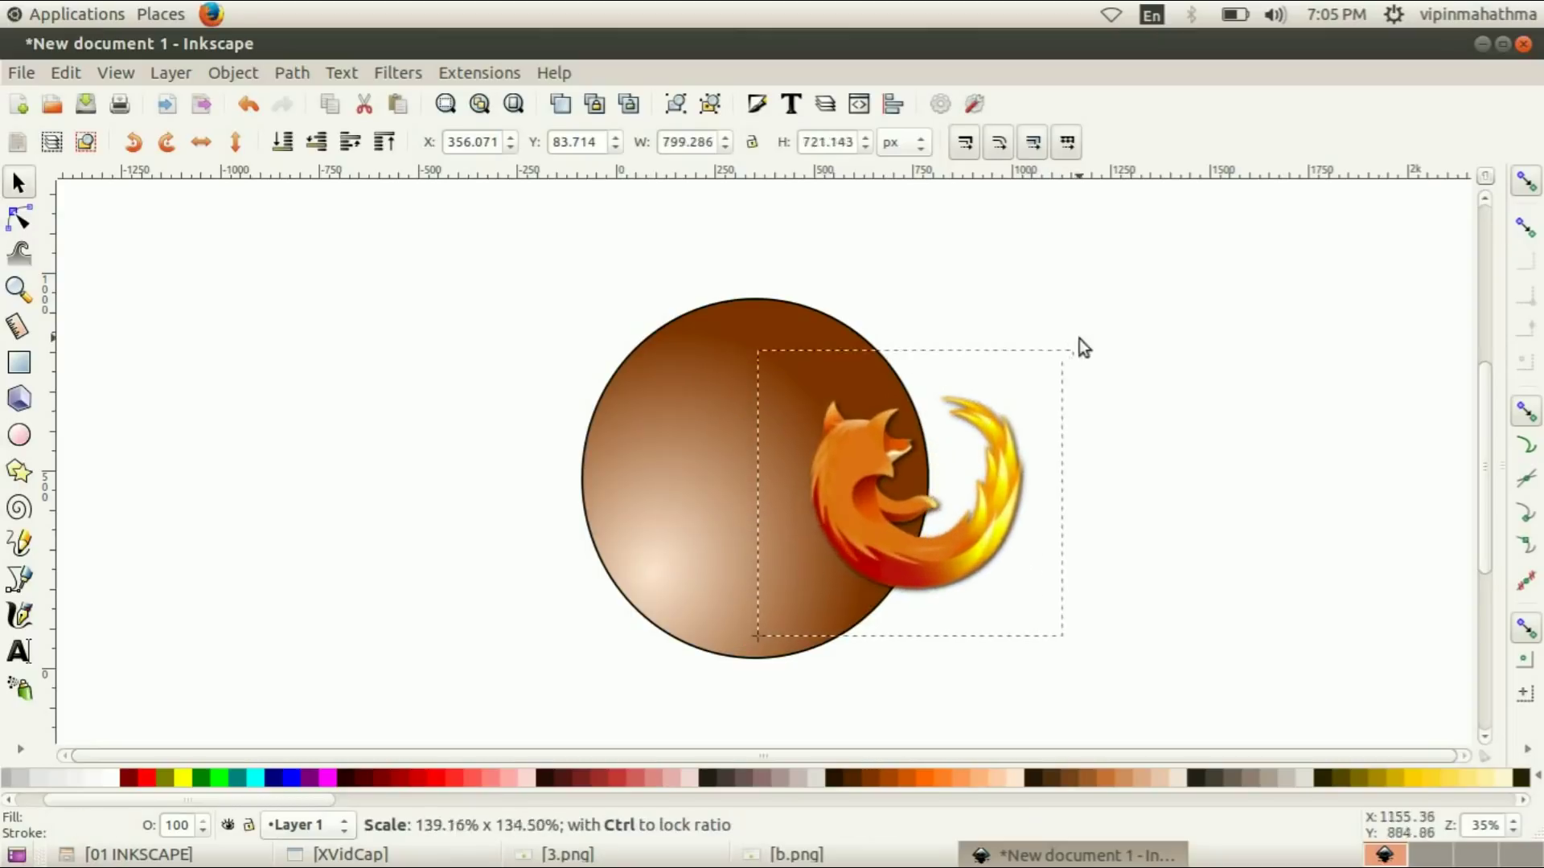
drag(955, 550, 767, 622)
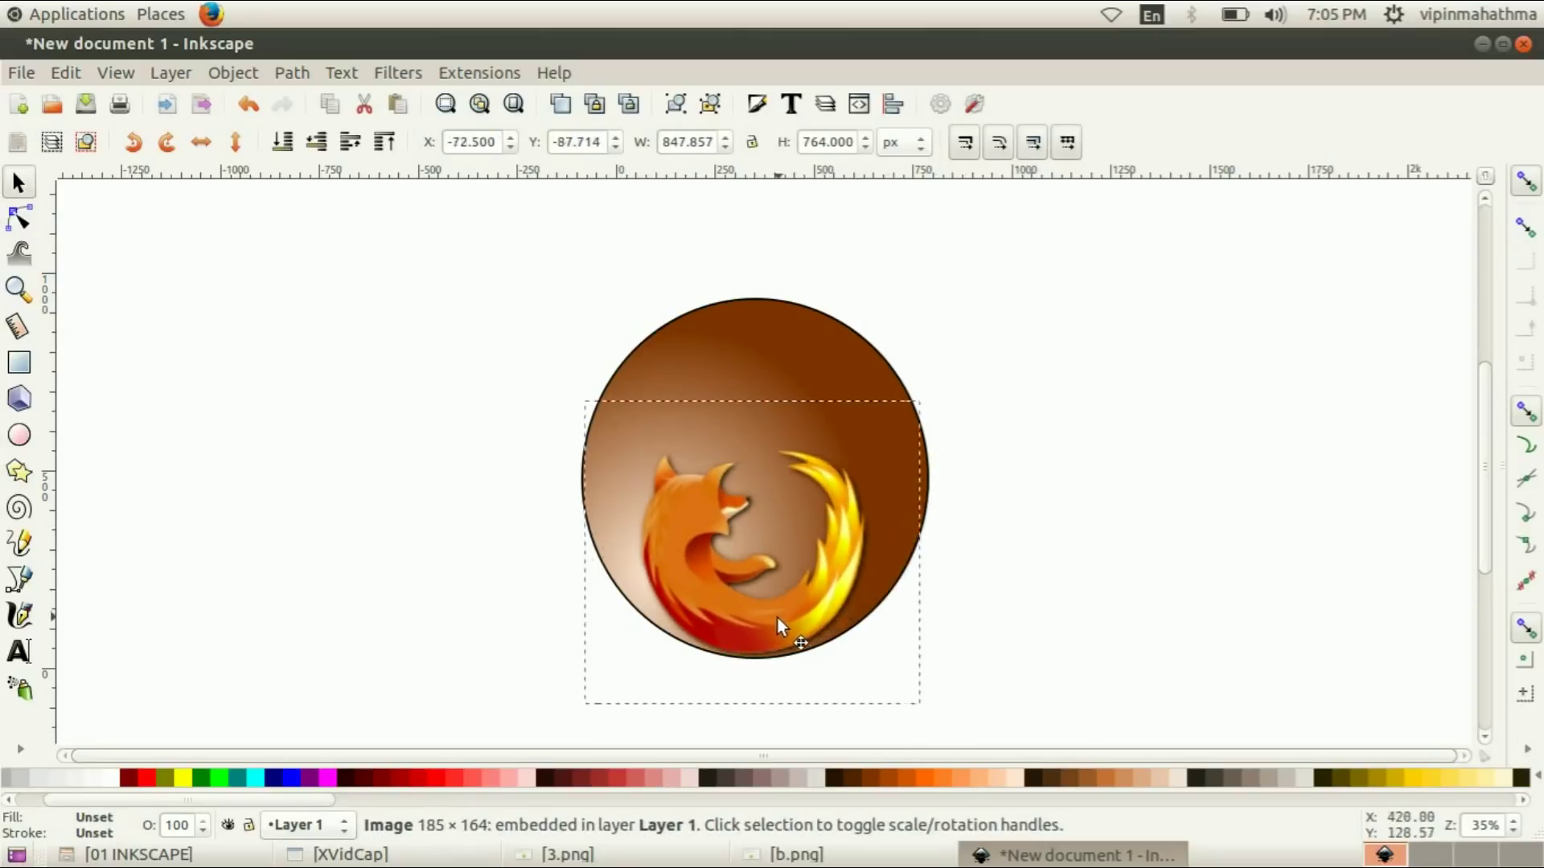
mouse_move(912, 399)
mouse_down()
mouse_move(1099, 268)
mouse_move(1127, 205)
mouse_up()
drag(833, 609, 740, 621)
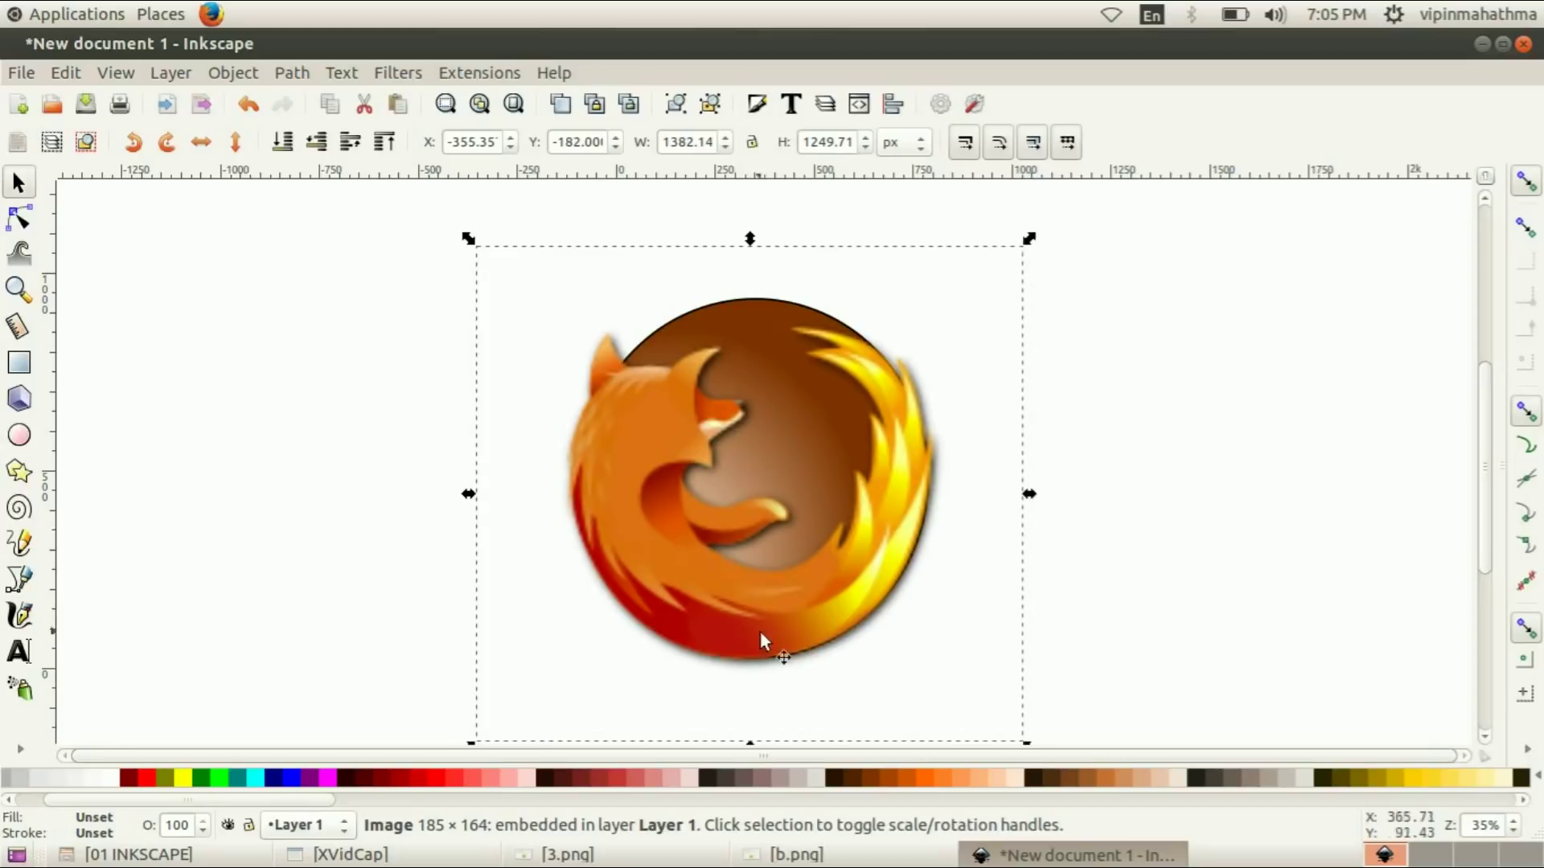
key(Escape)
click(20, 72)
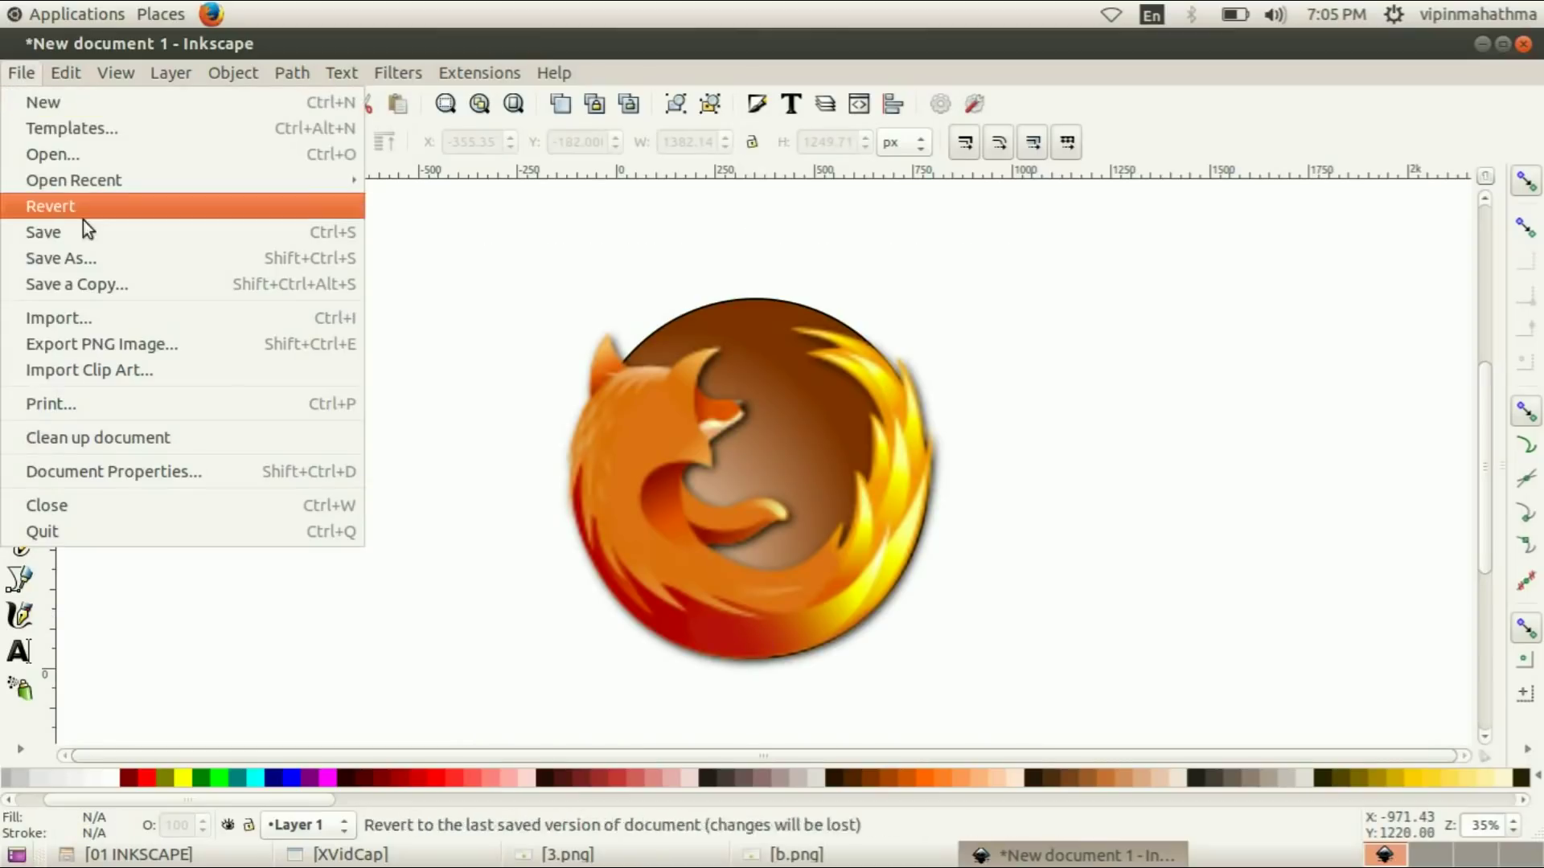
Import map.png as an embedded image
click(98, 309)
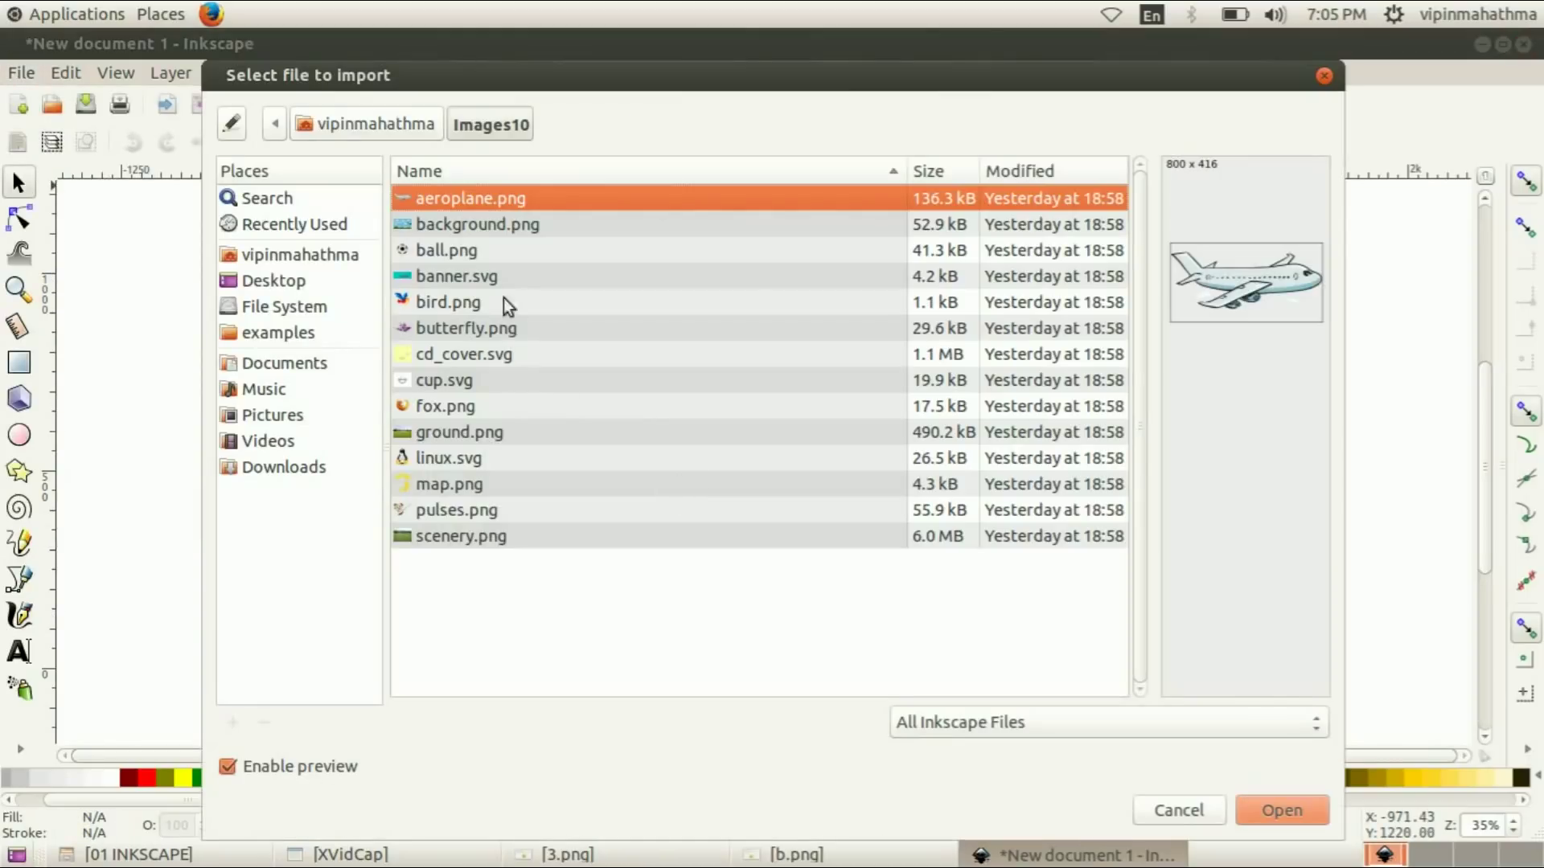
click(537, 485)
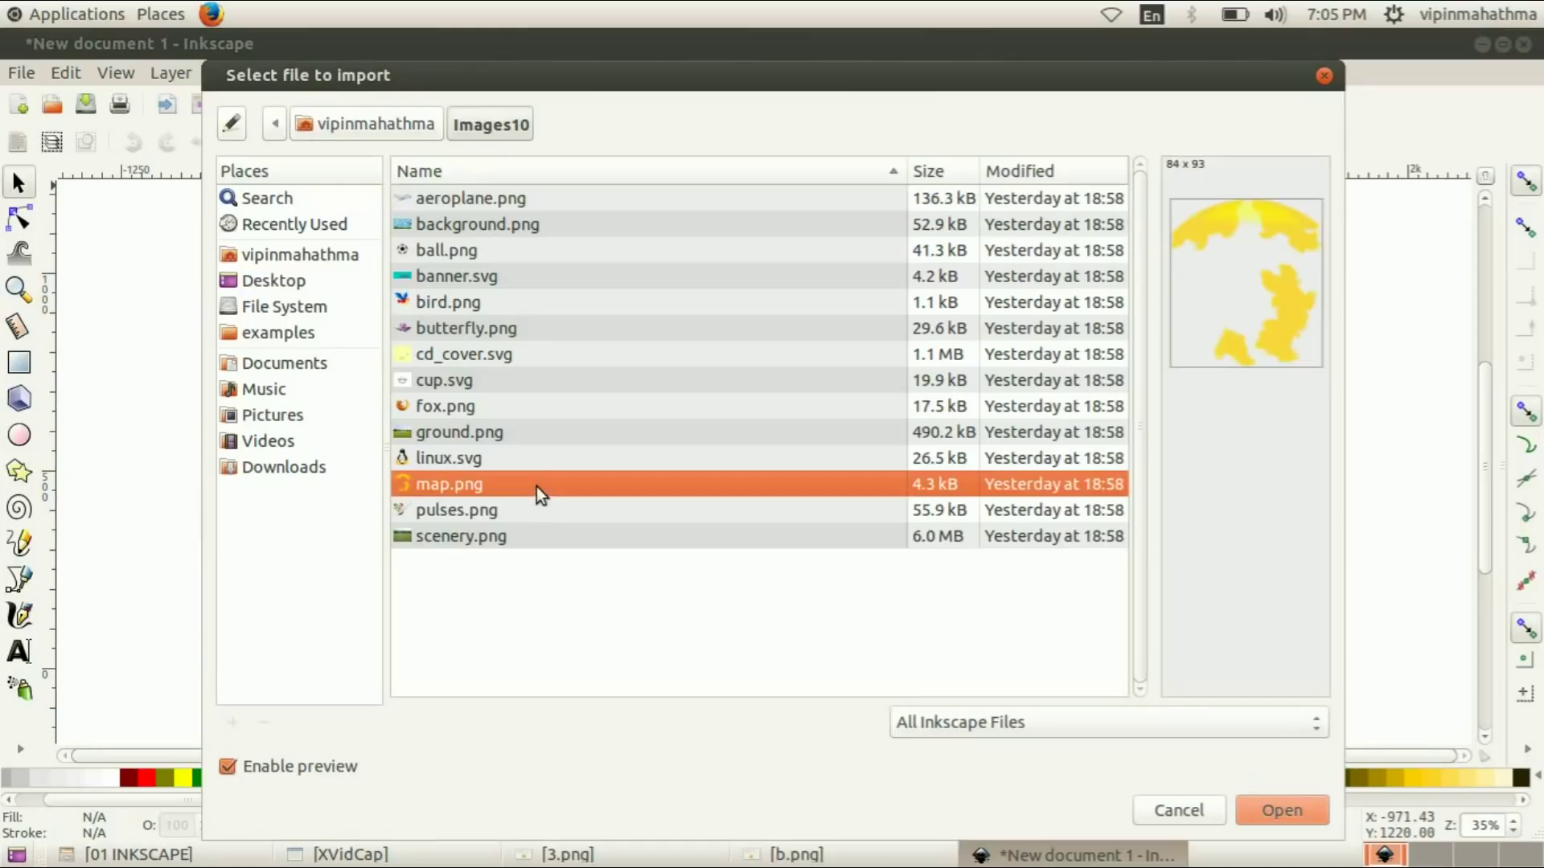
click(1300, 803)
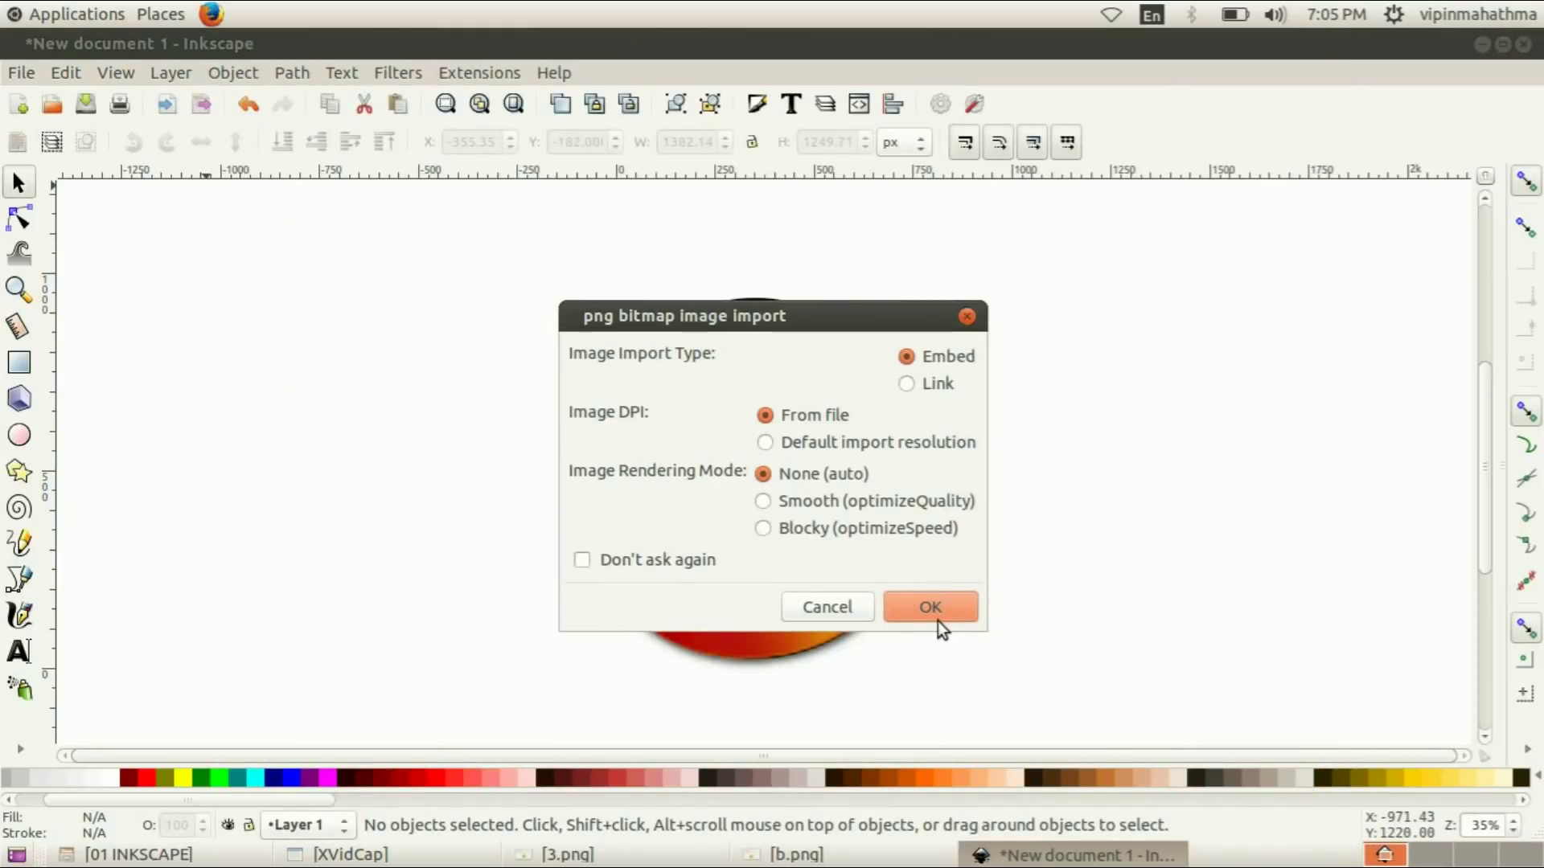
click(938, 619)
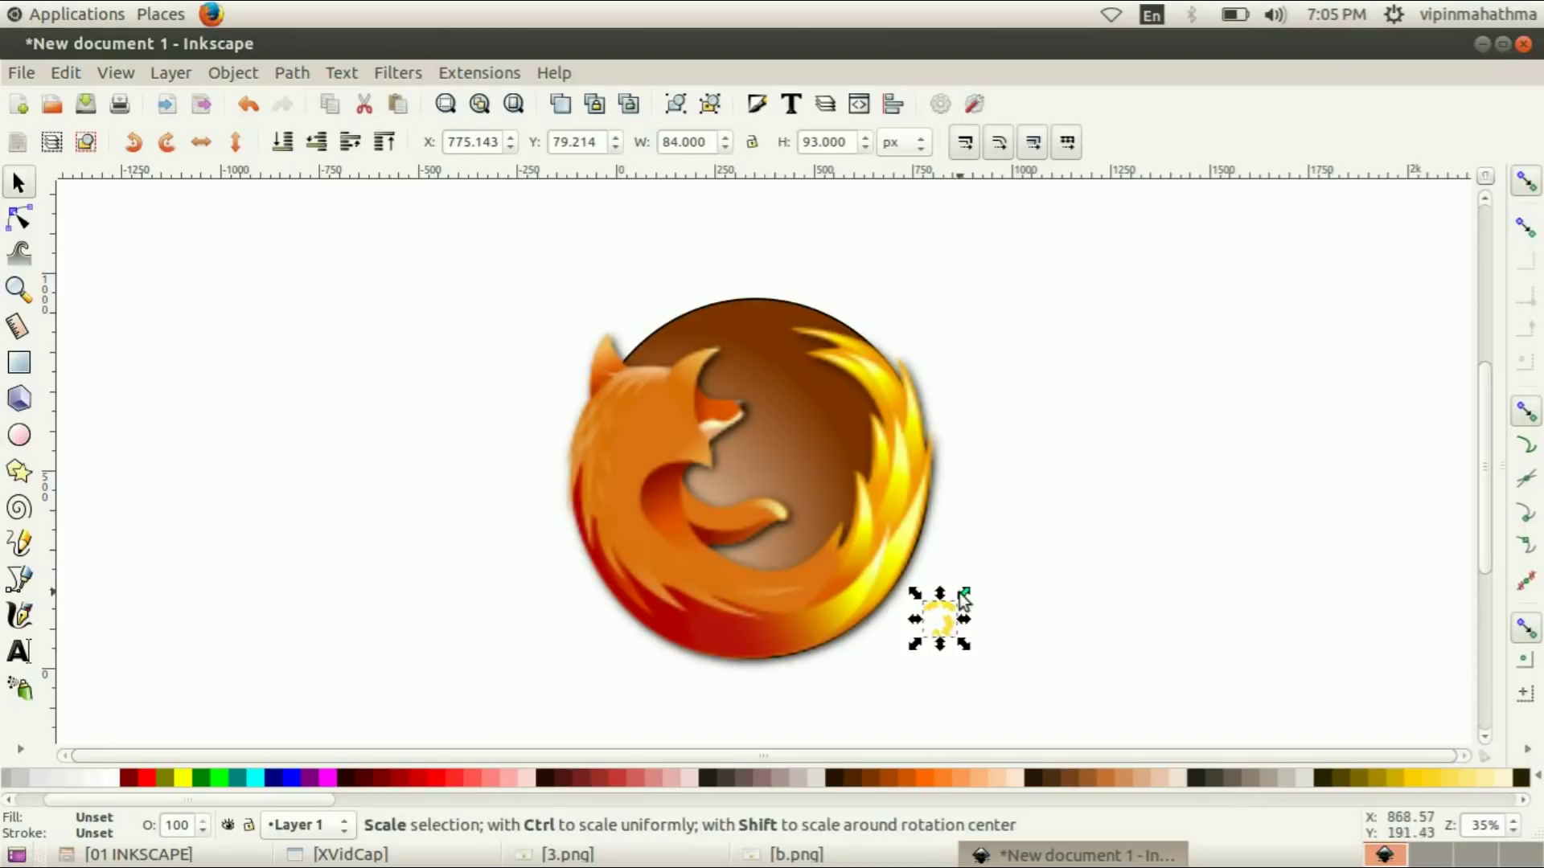
Place the map image over the sphere's centre, stretched to about 570 by 702 px
drag(964, 599, 1098, 453)
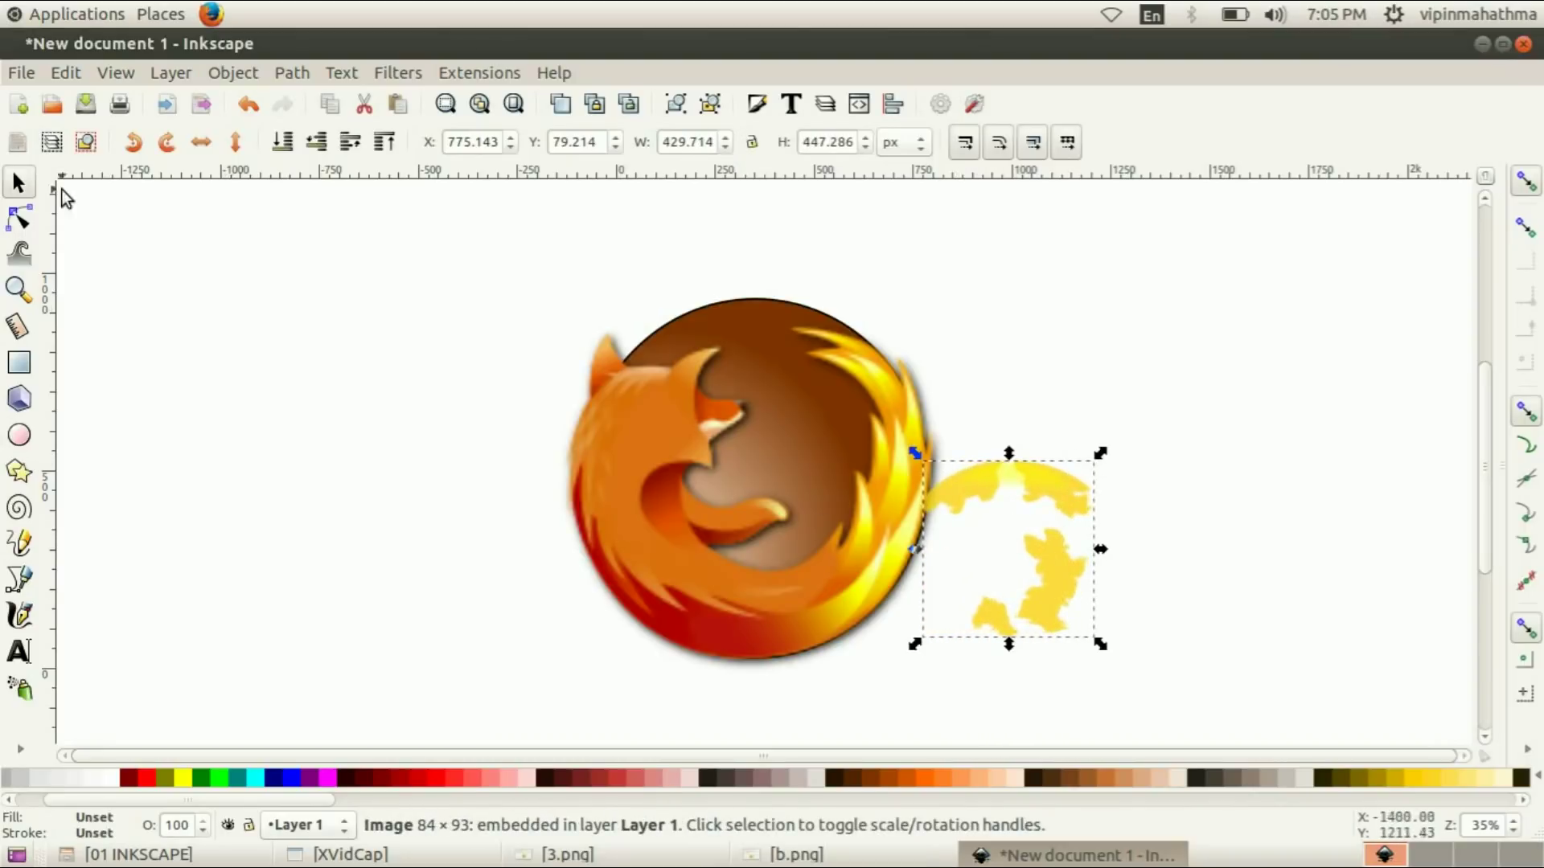
mouse_move(964, 484)
mouse_down()
mouse_move(711, 382)
mouse_move(712, 319)
mouse_up()
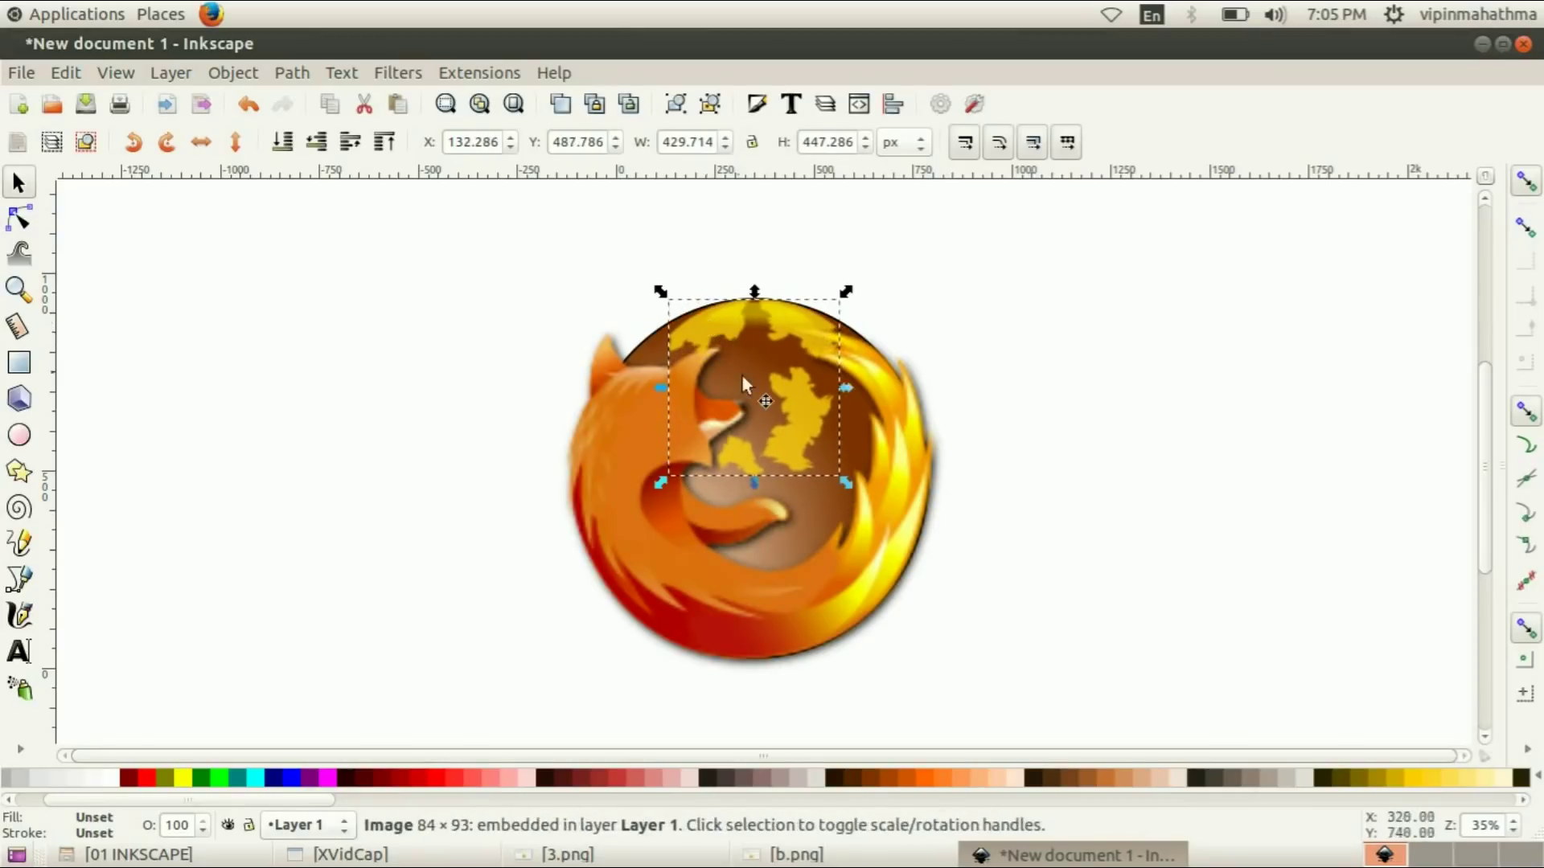
mouse_move(843, 389)
mouse_down()
mouse_move(872, 420)
mouse_move(851, 419)
mouse_up()
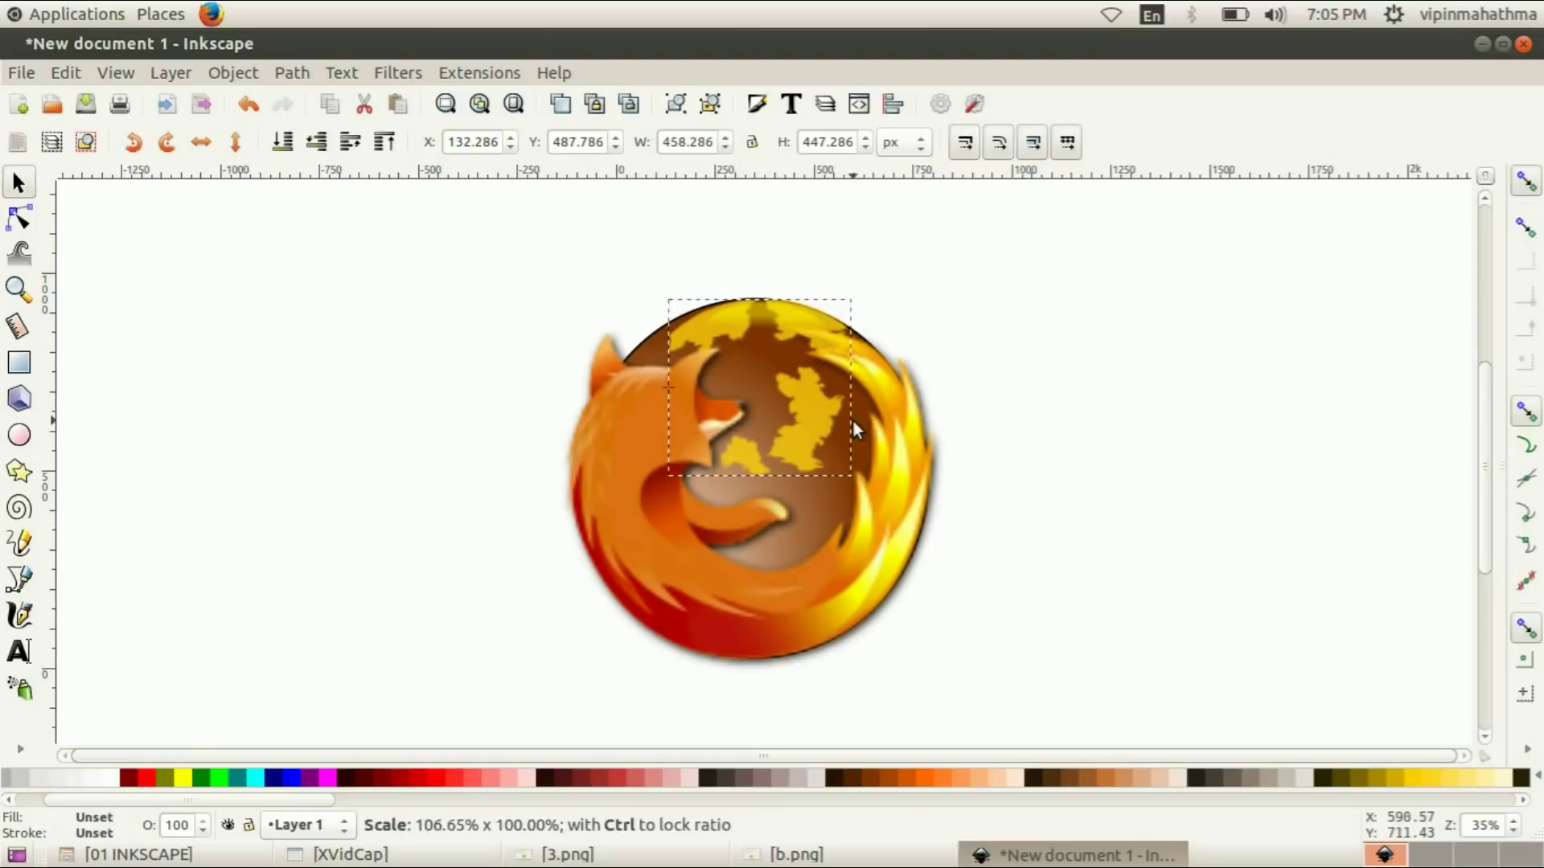
mouse_move(658, 481)
mouse_down()
mouse_move(624, 519)
mouse_move(615, 580)
mouse_up()
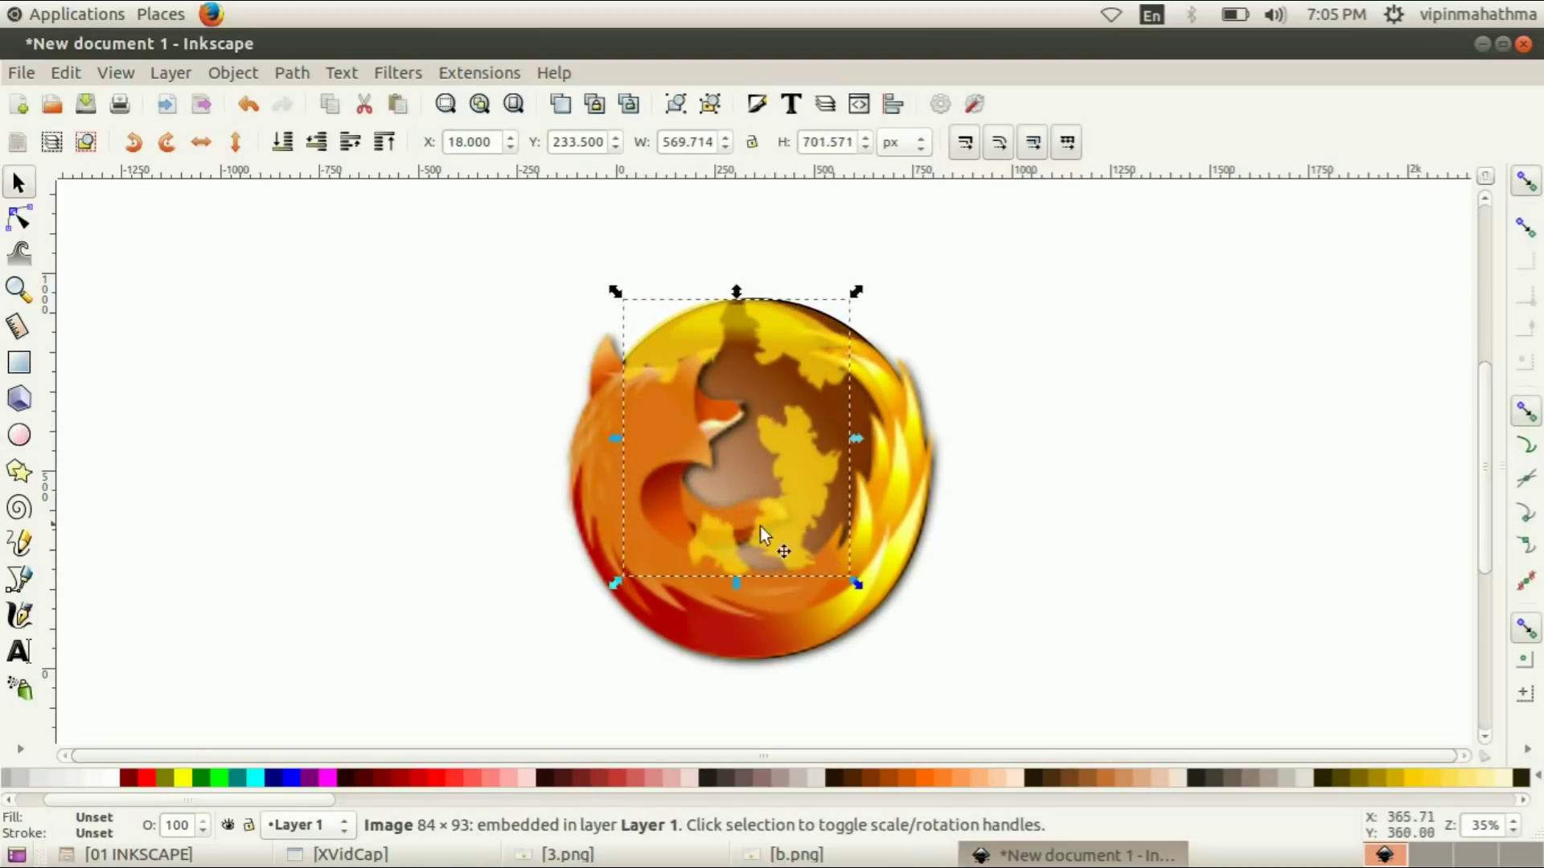
Move the fox aside and stretch the yellow map to about 681 by 879 px, filling the sphere
click(592, 489)
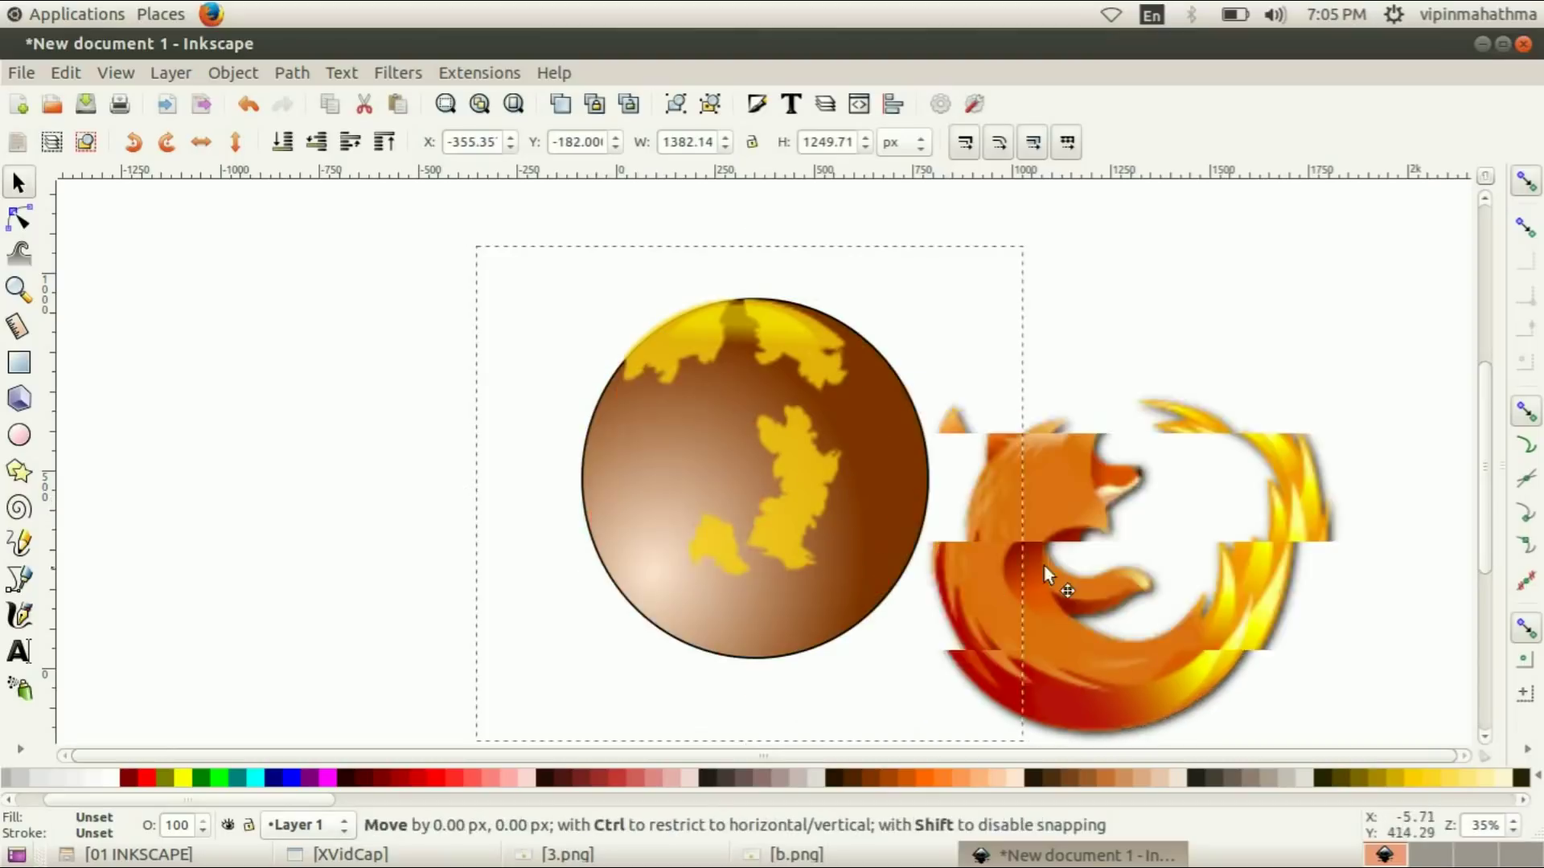
drag(608, 503, 1118, 503)
click(783, 499)
drag(848, 583, 891, 629)
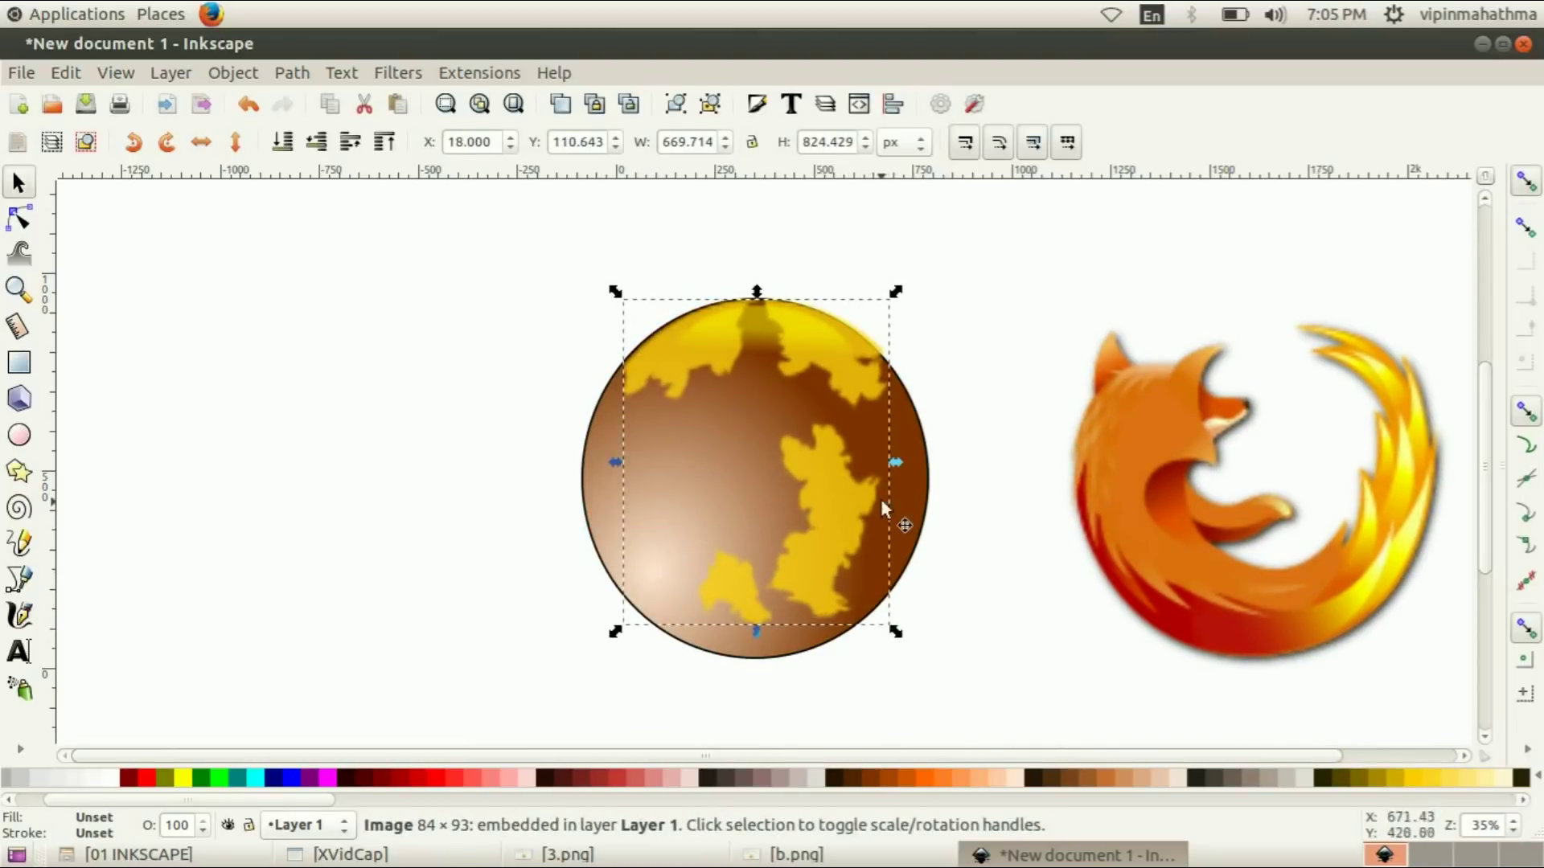
drag(898, 470, 900, 495)
drag(598, 466, 603, 467)
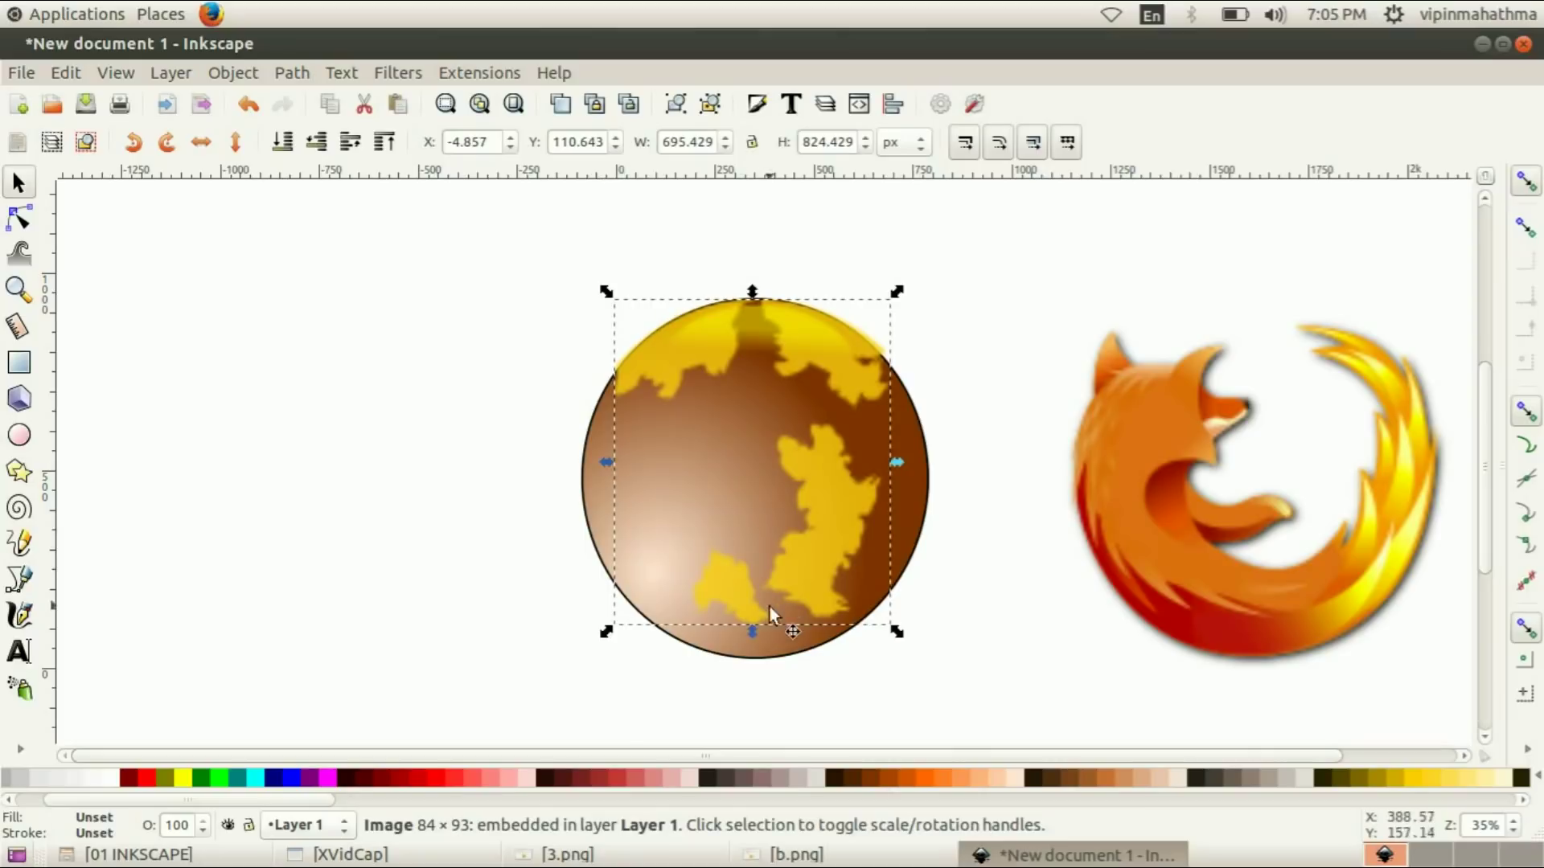
drag(751, 632, 751, 653)
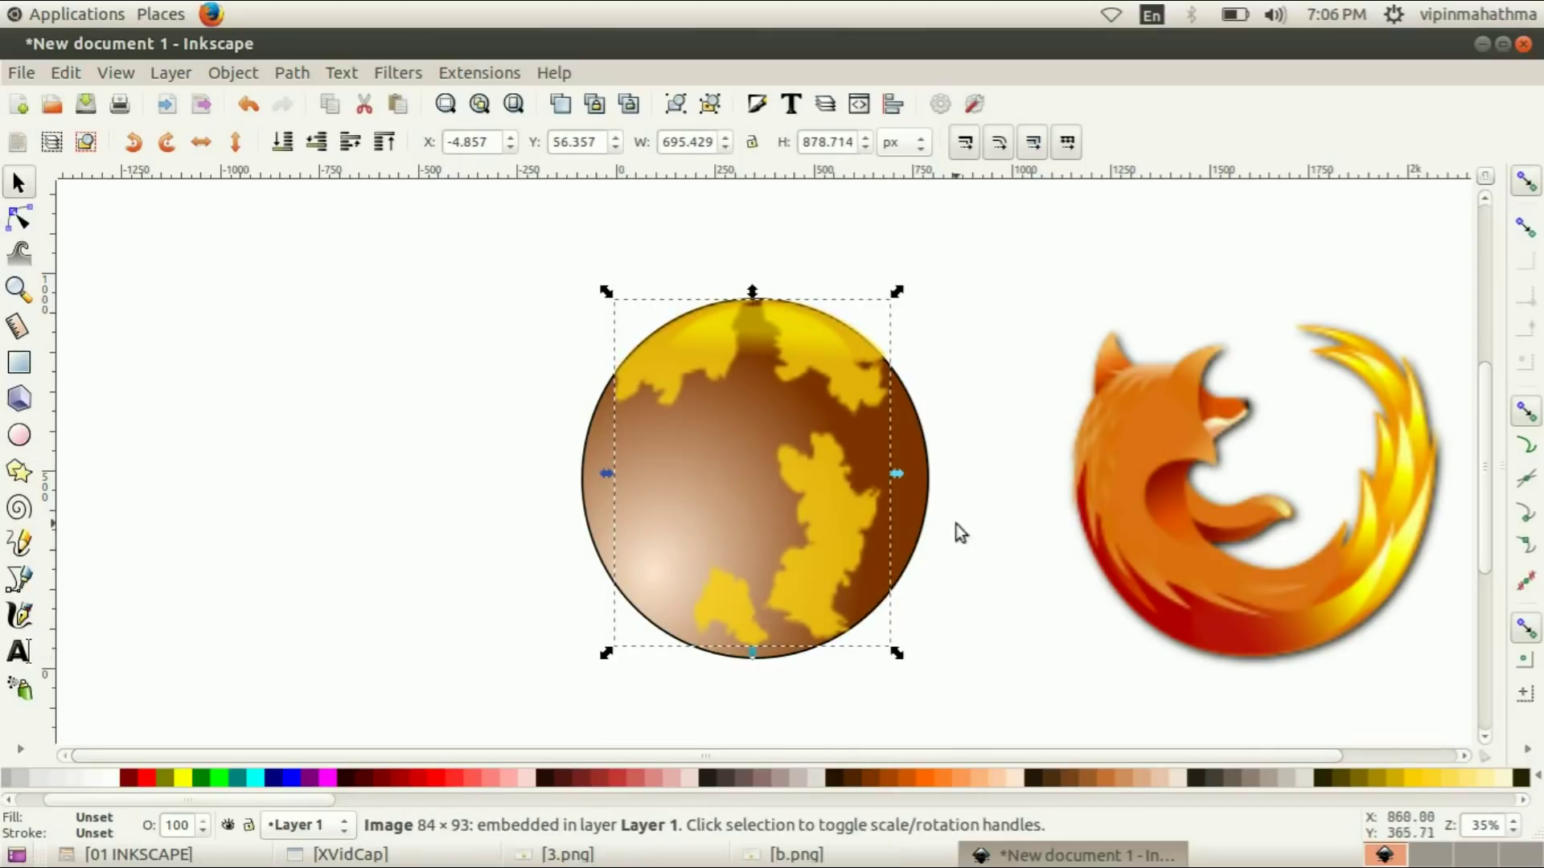
drag(901, 475, 894, 475)
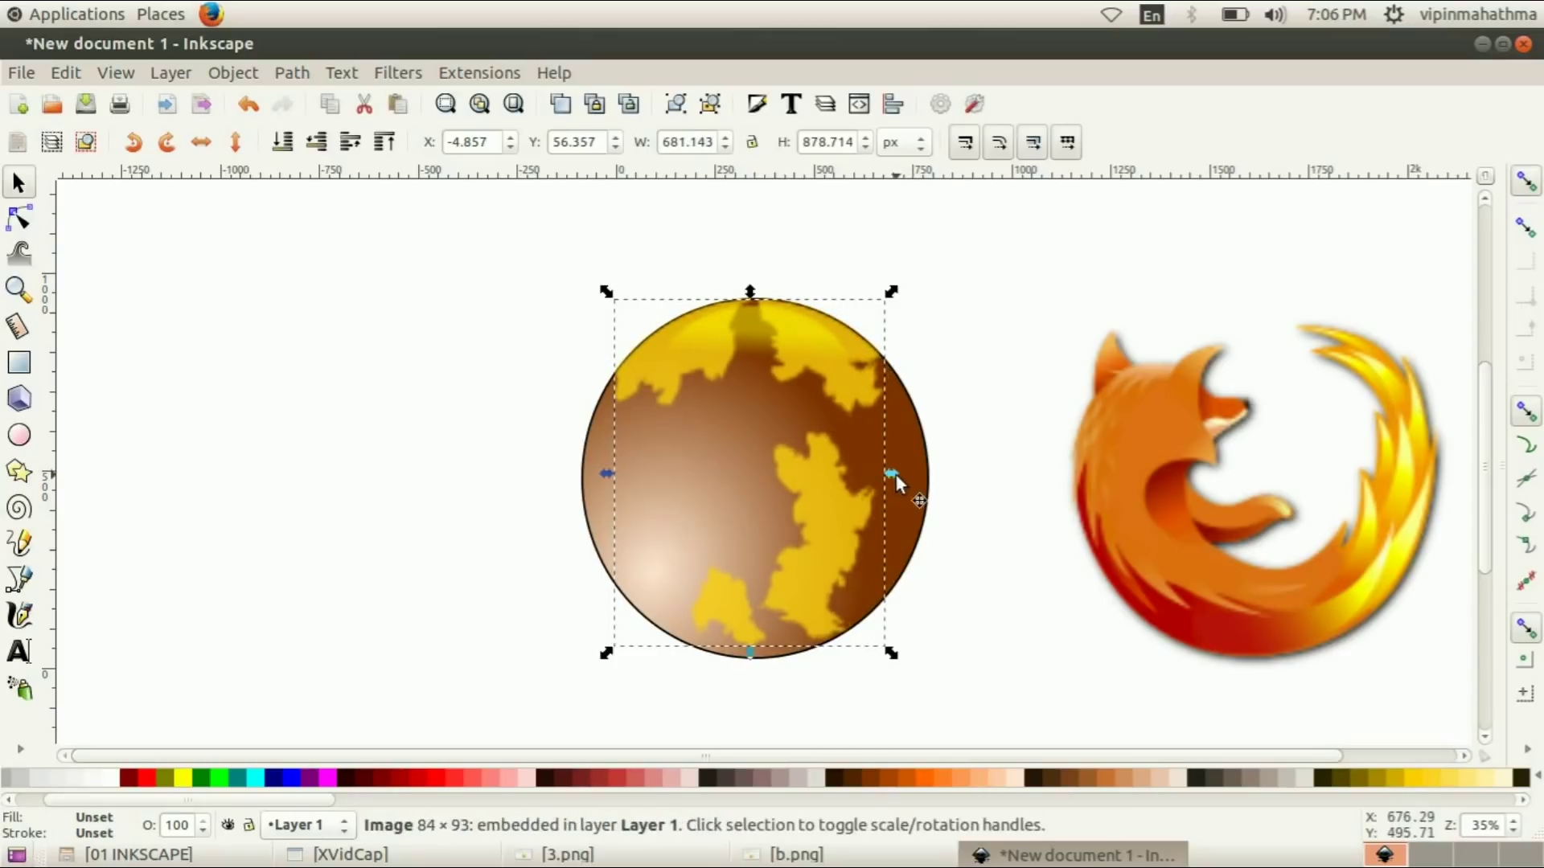
Drag the fox image back so it wraps around the sphere
click(359, 611)
click(1168, 555)
mouse_move(1168, 555)
mouse_down()
mouse_move(978, 618)
mouse_move(664, 572)
mouse_up()
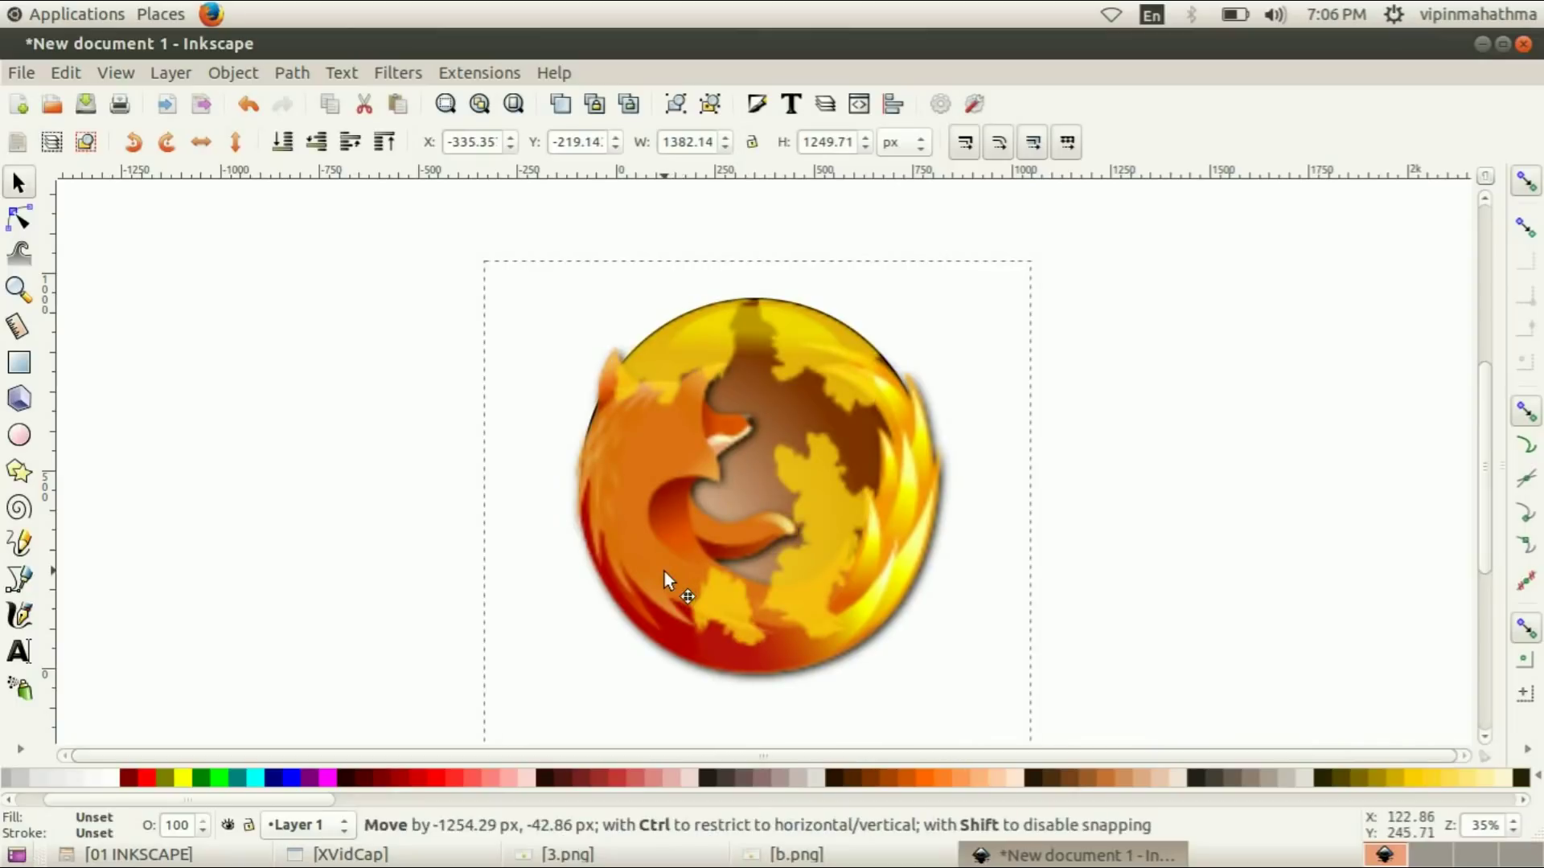